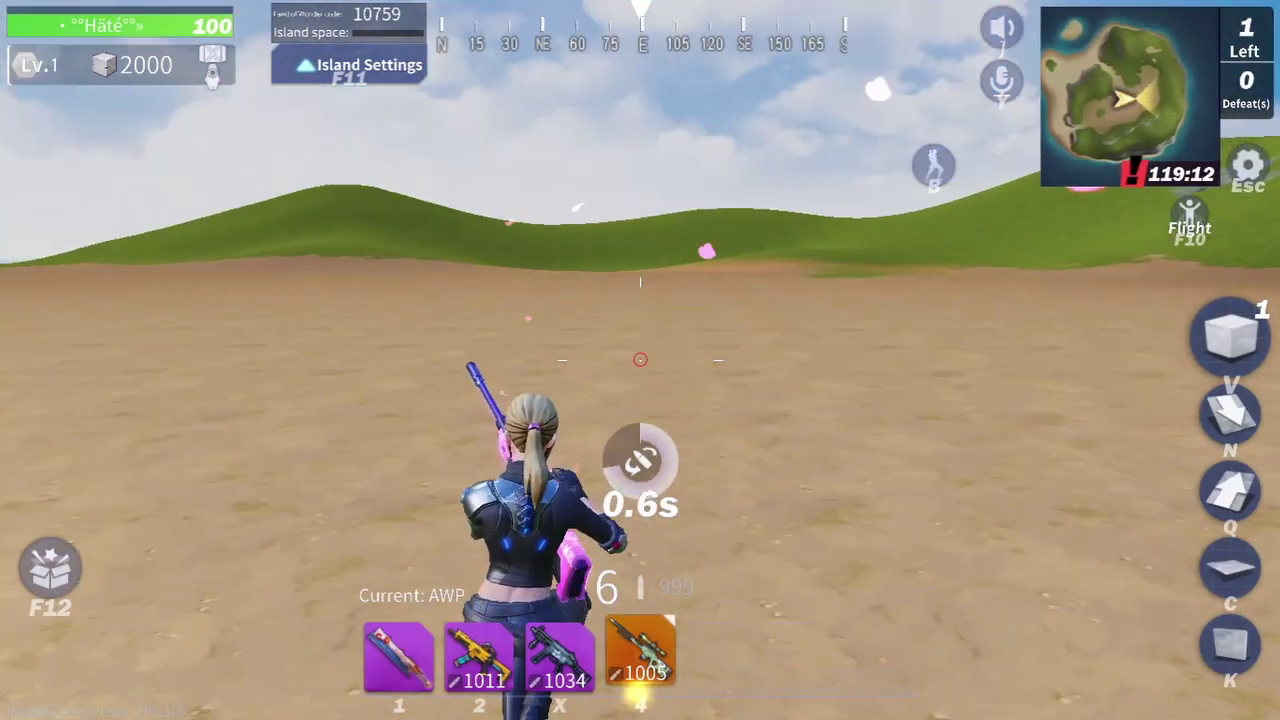
Step: Switch from the Creative Destruction match to the Chrome 'Download - Custom Desktop Logo' page
mouse_move(640, 360)
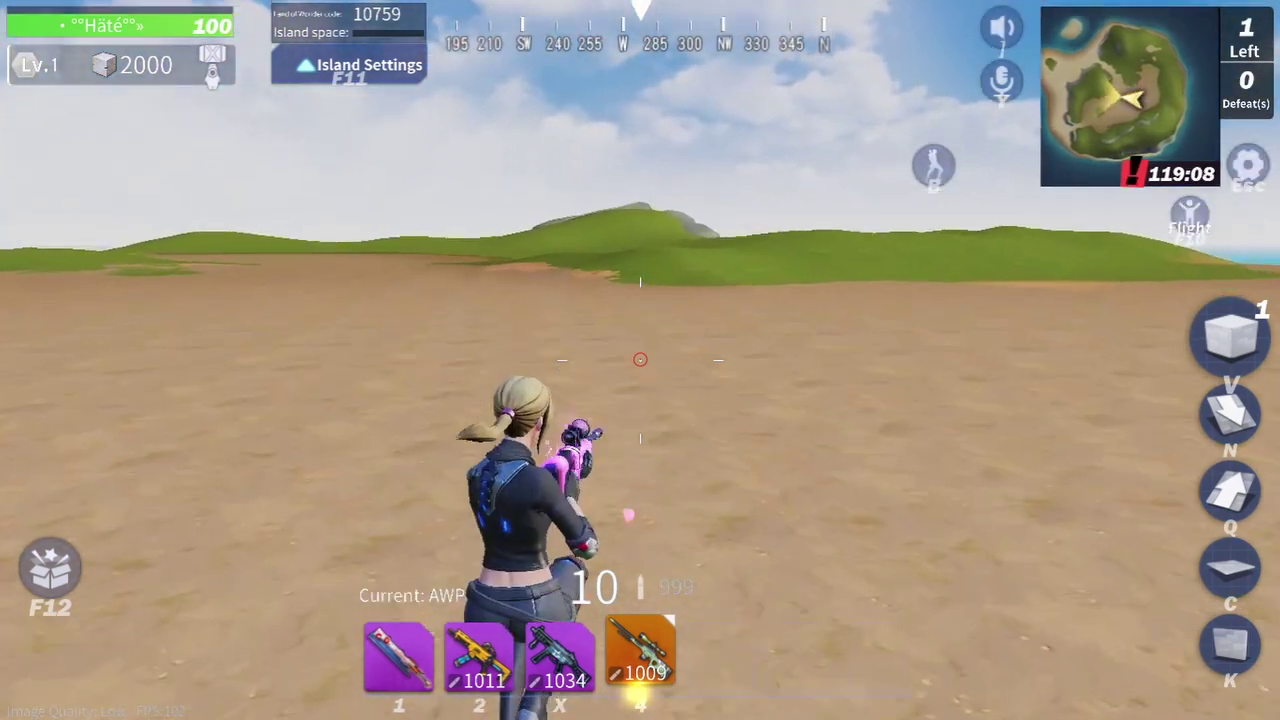
key("alt+Tab")
left_click(686, 368)
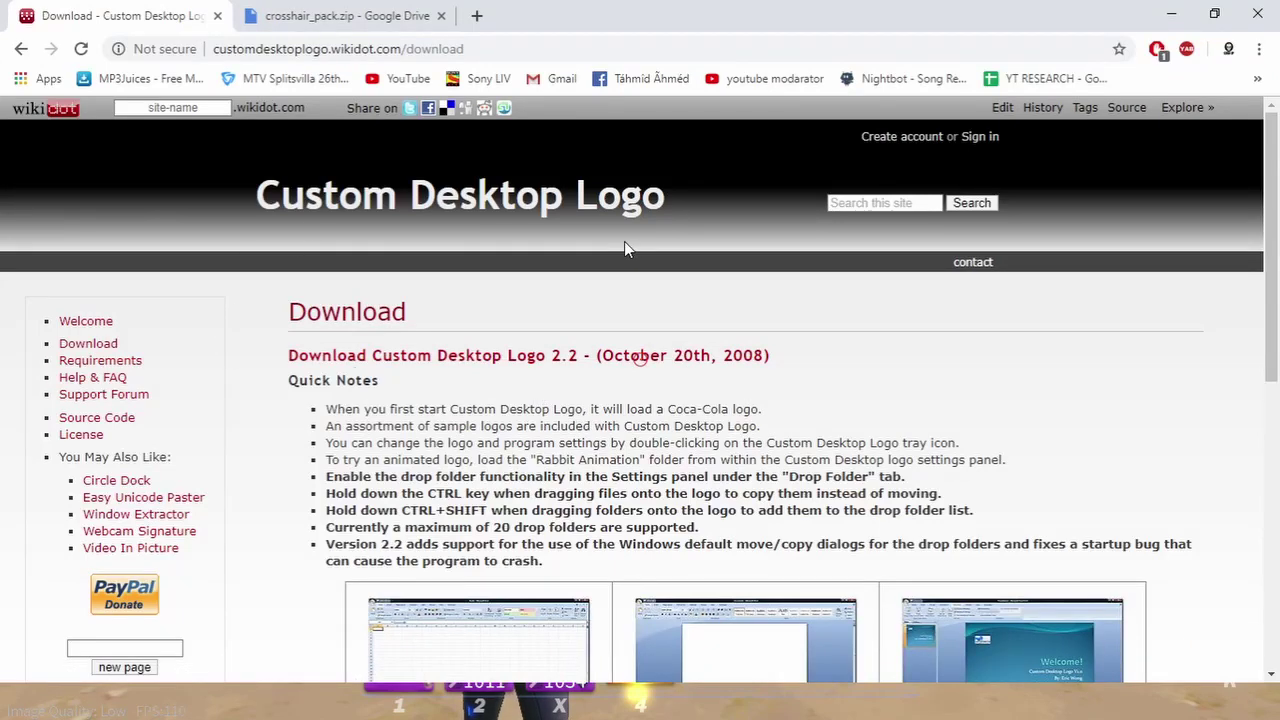
Step: Check the crosshair_pack.zip file listing on Google Drive, then minimise Chrome
scroll(576, 409, "down", 2)
scroll(500, 370, "up", 2)
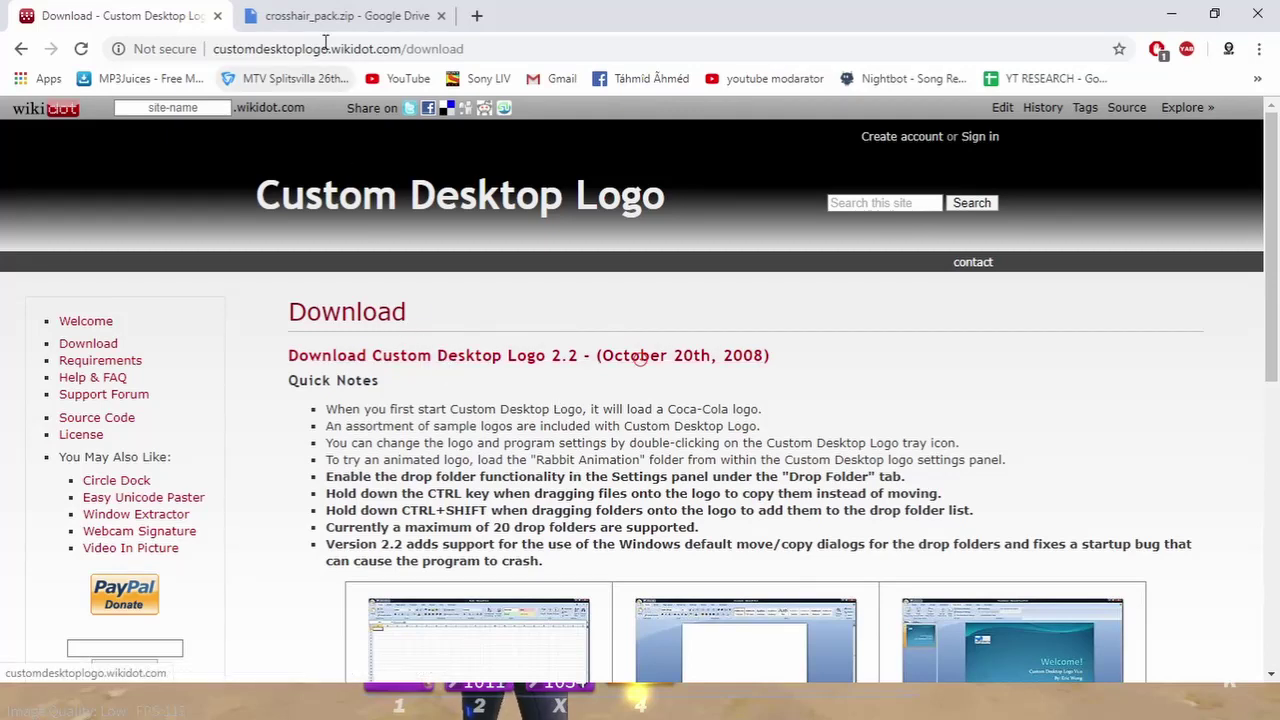
left_click(346, 16)
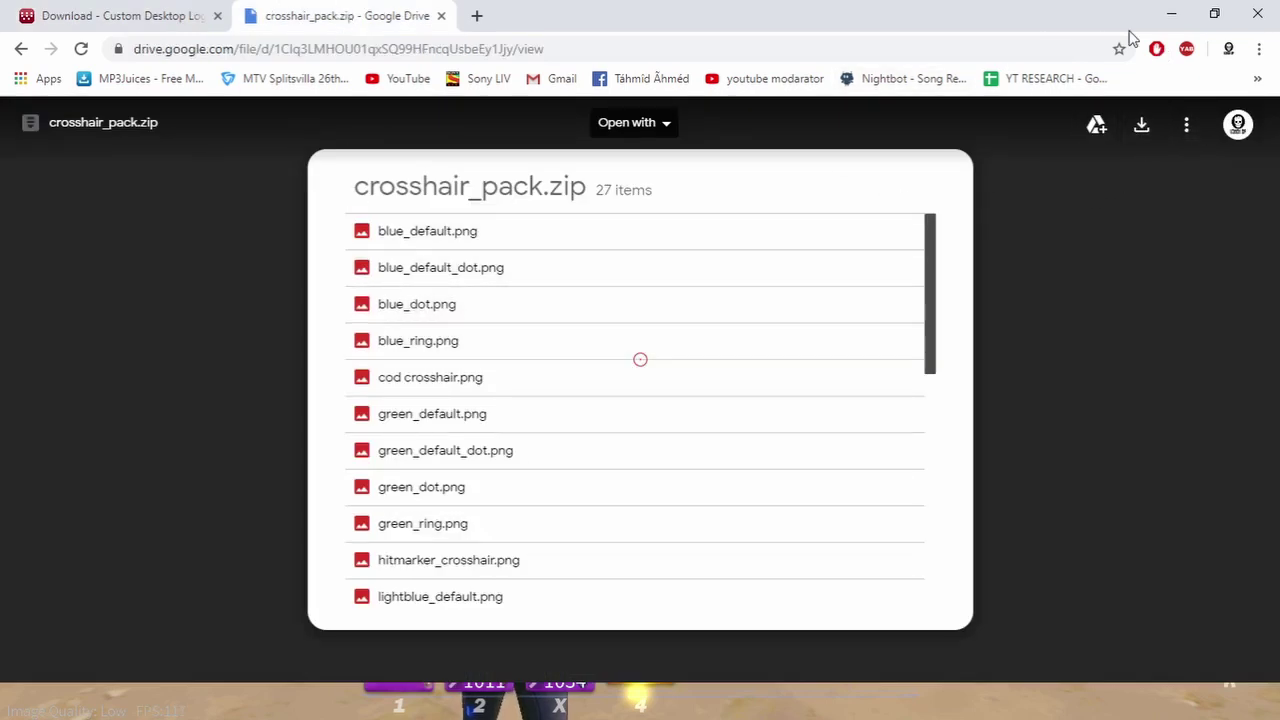
left_click(1171, 16)
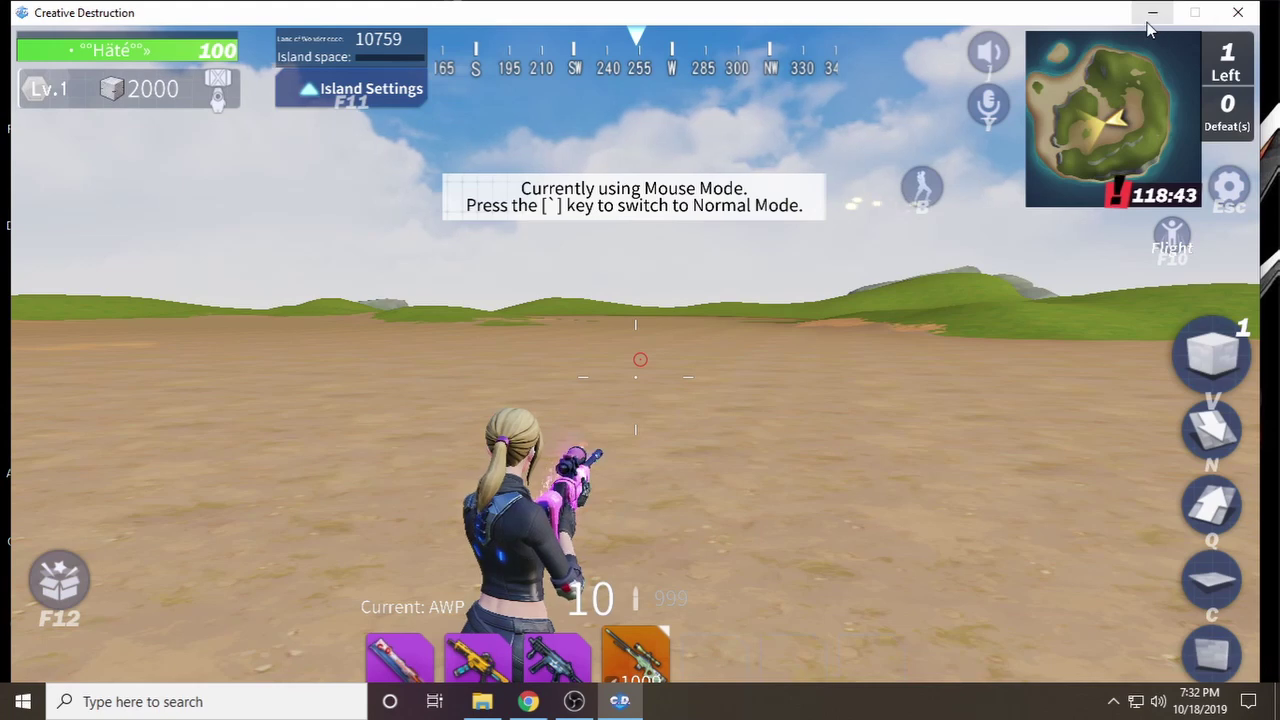
Step: Put the game away, browse the 27 images in Documents\crosshair_pack, then close Explorer
left_click(1232, 22)
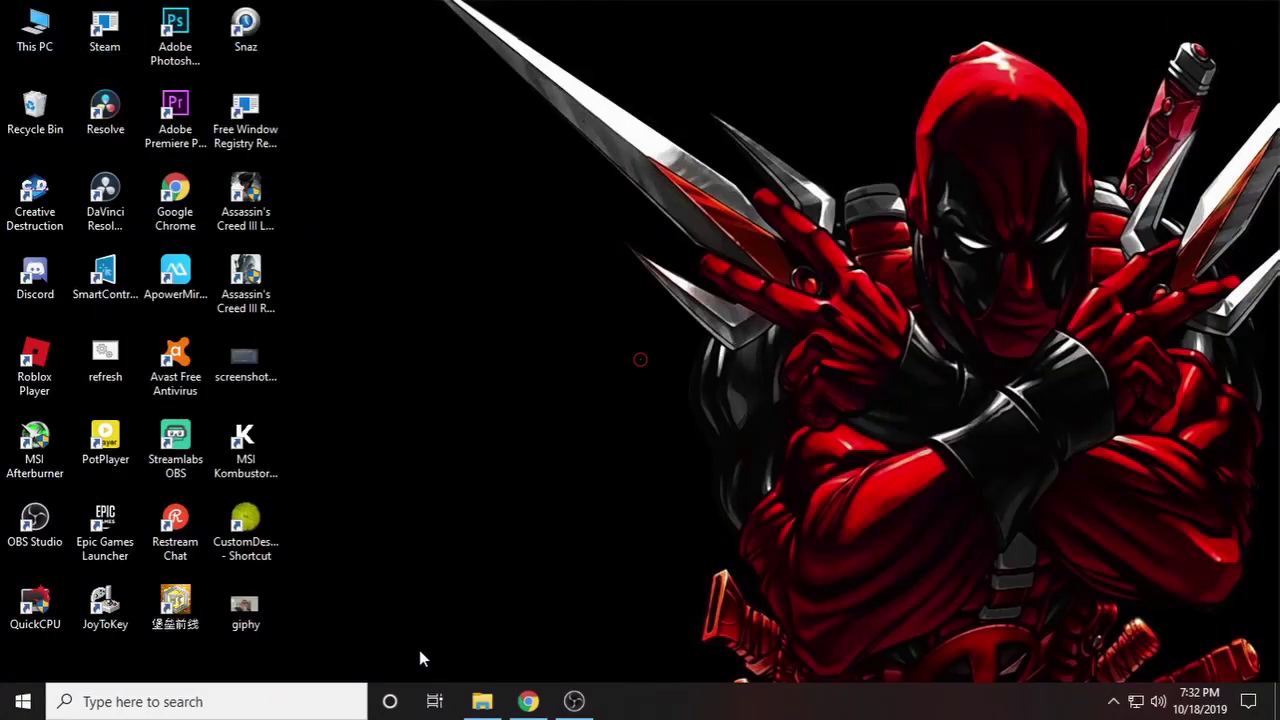
left_click(480, 703)
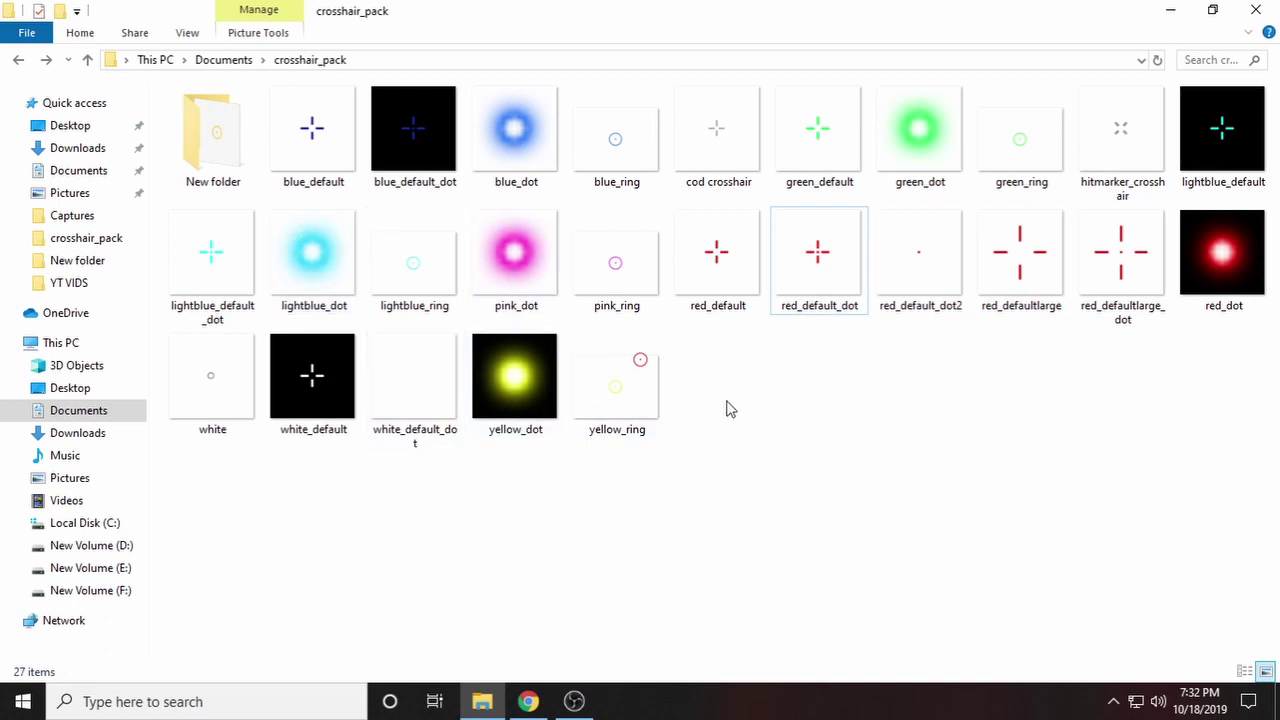
left_click(1258, 12)
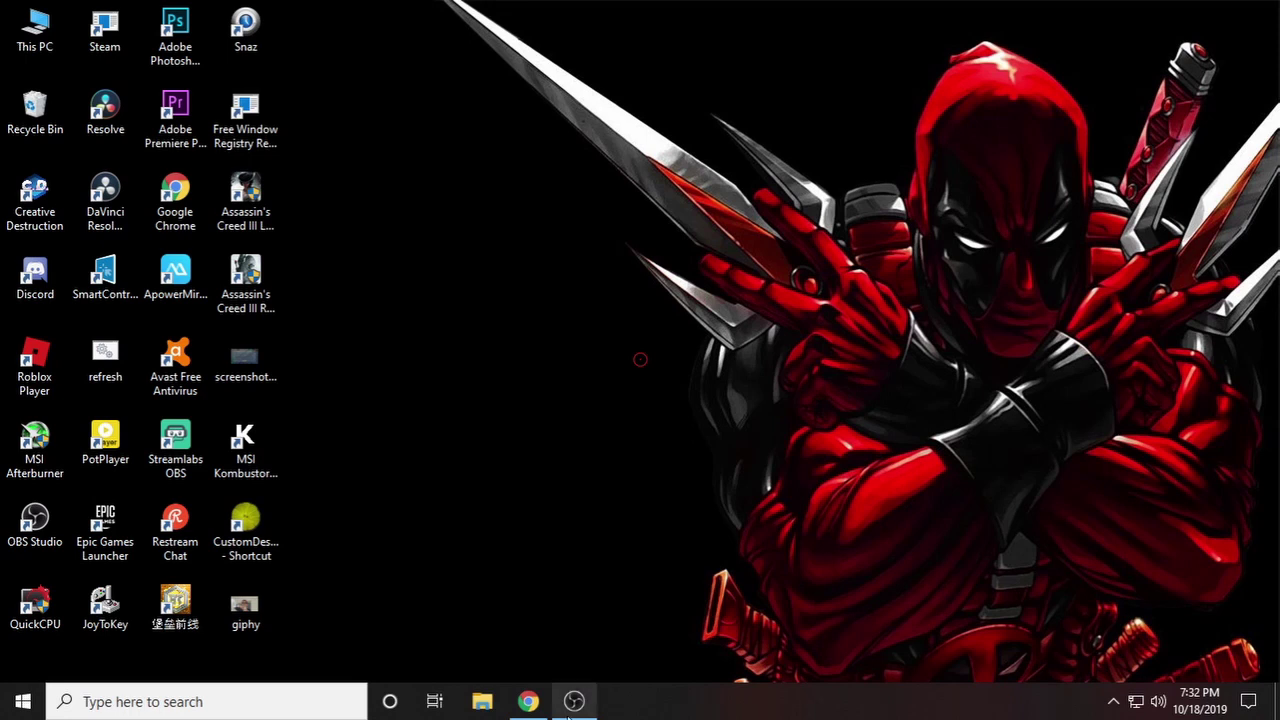
Step: Open Custom Desktop Logo's Settings from its tray icon, showing a 0.08 scale factor
left_click(250, 520)
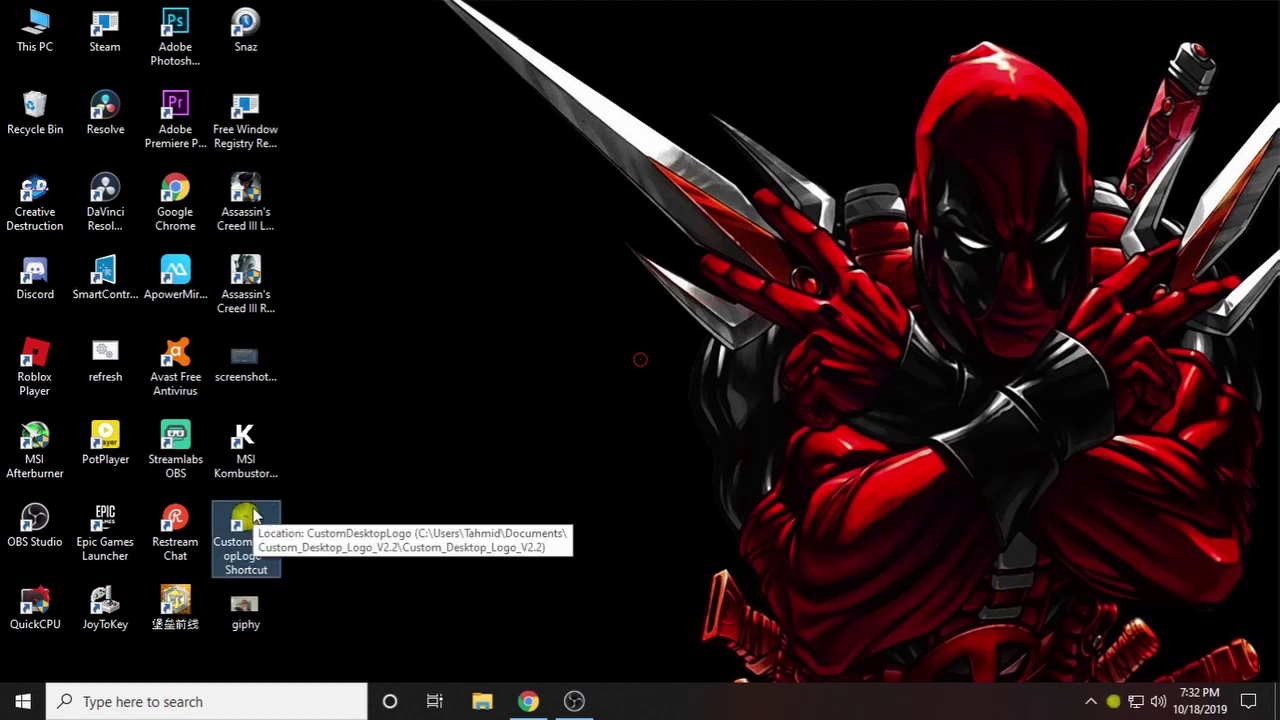
left_click(309, 517)
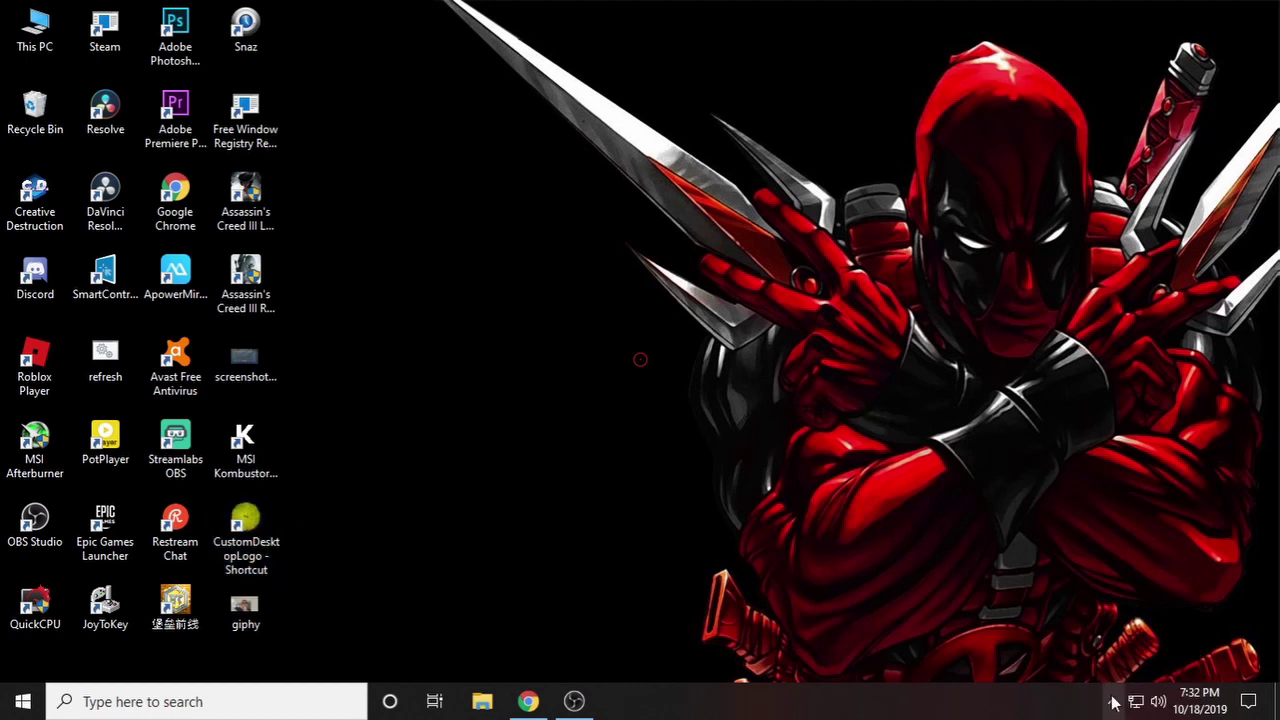
left_click(1113, 701)
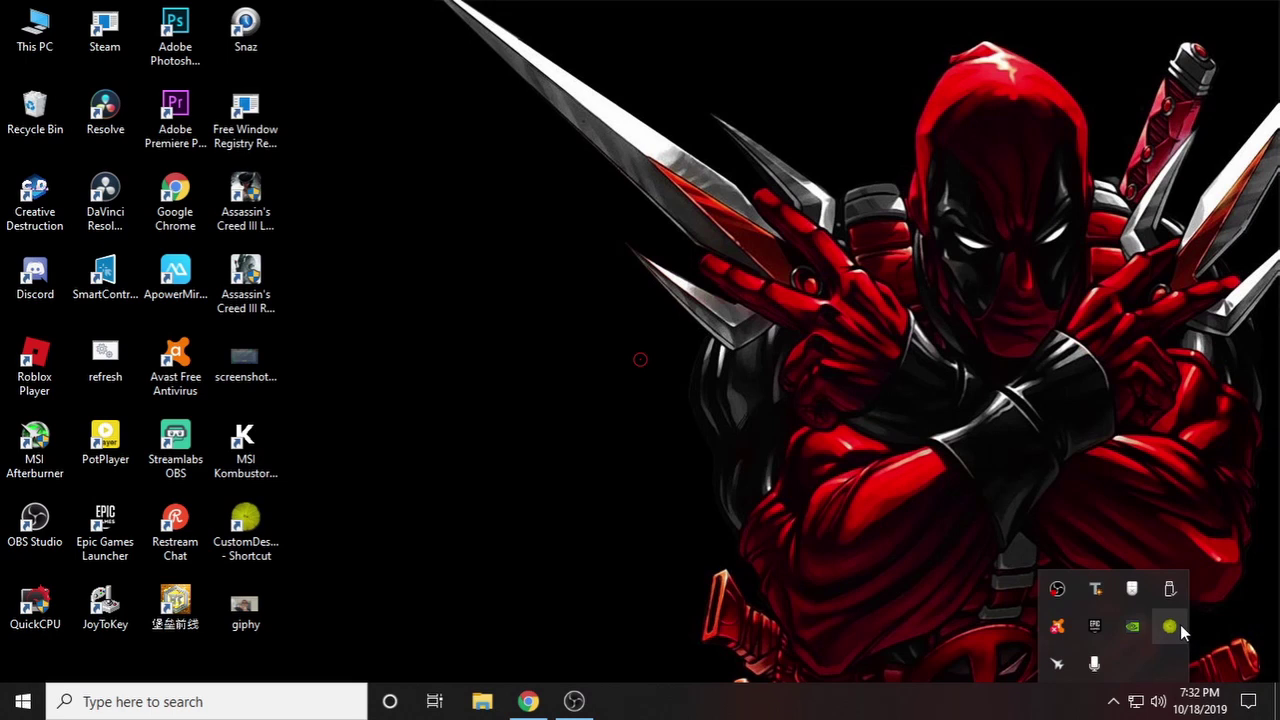
right_click(1172, 628)
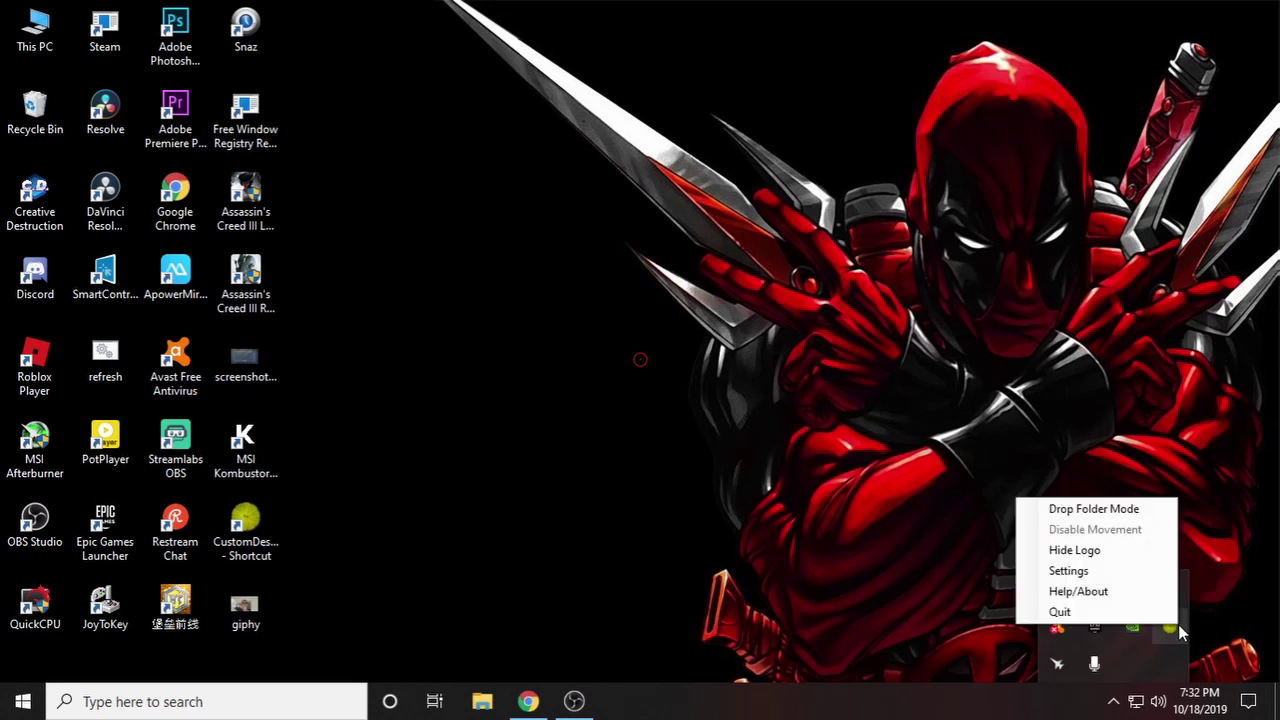
left_click(1117, 571)
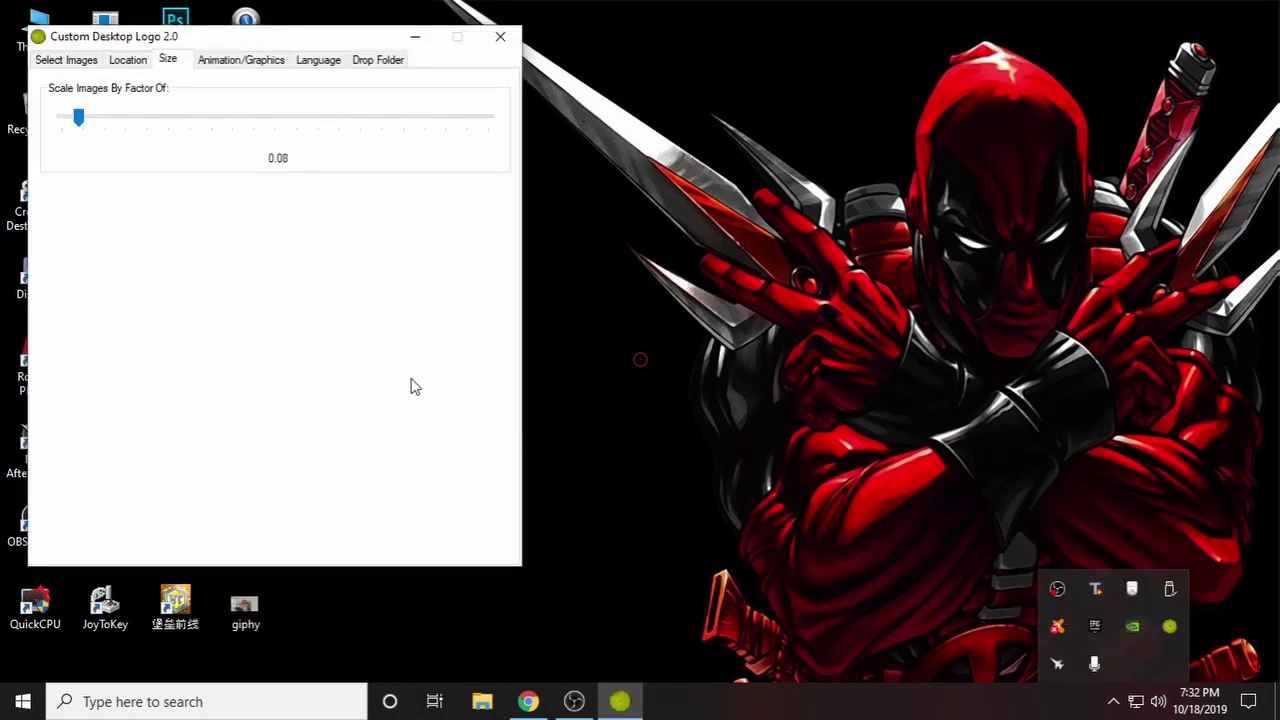
Step: Show the Select Images settings and move the window toward the screen centre
left_click(67, 60)
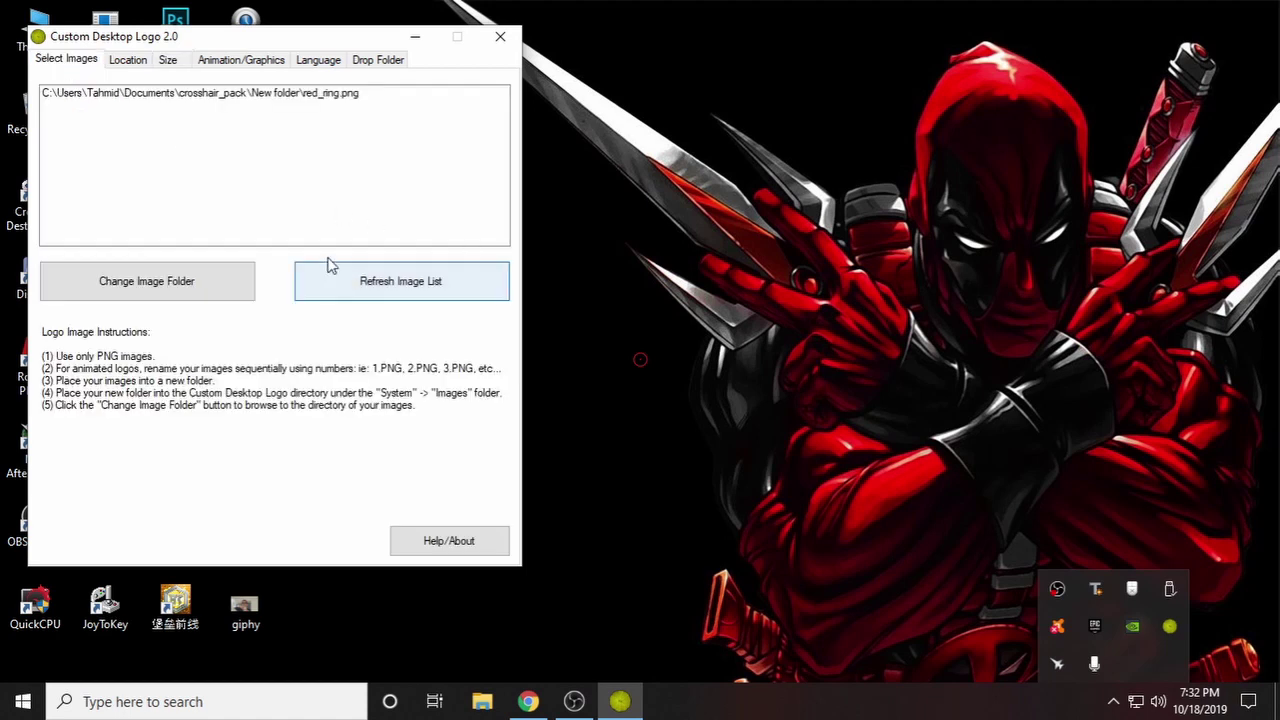
left_click(313, 35)
left_click_drag(294, 37, 600, 63)
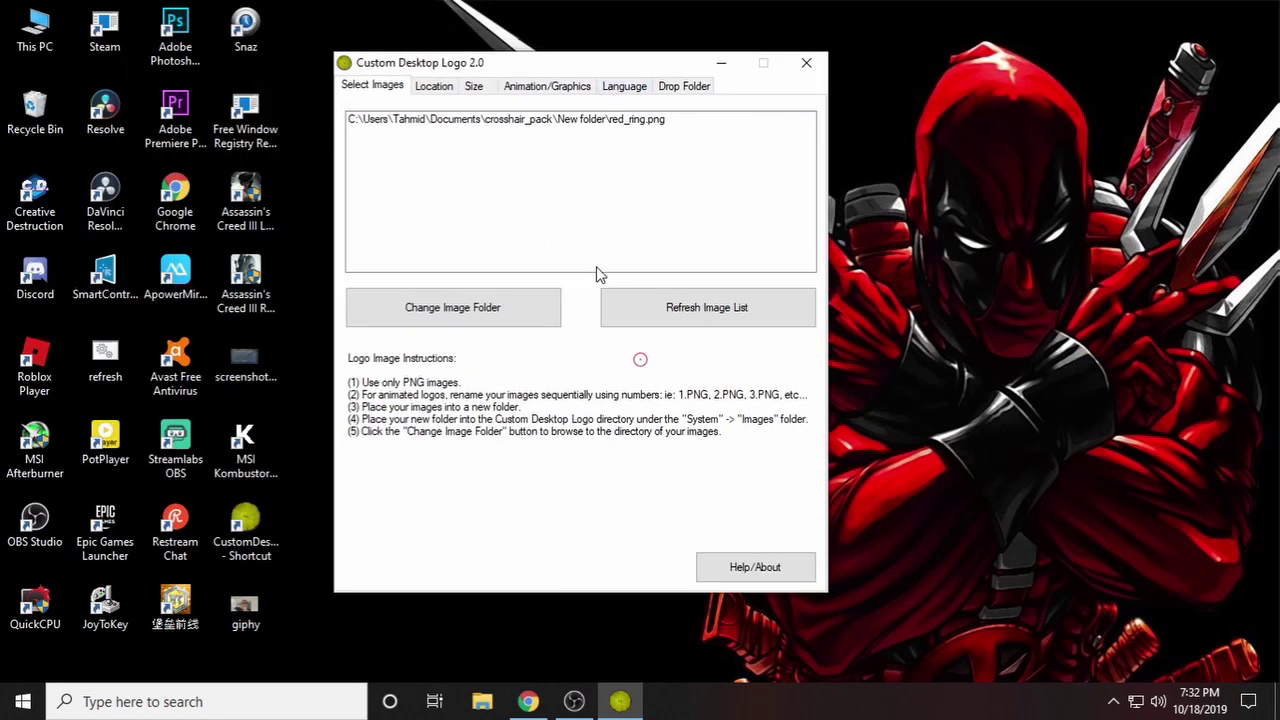
Step: Start changing the image folder, selecting crosshair_pack in Browse For Folder
left_click(508, 307)
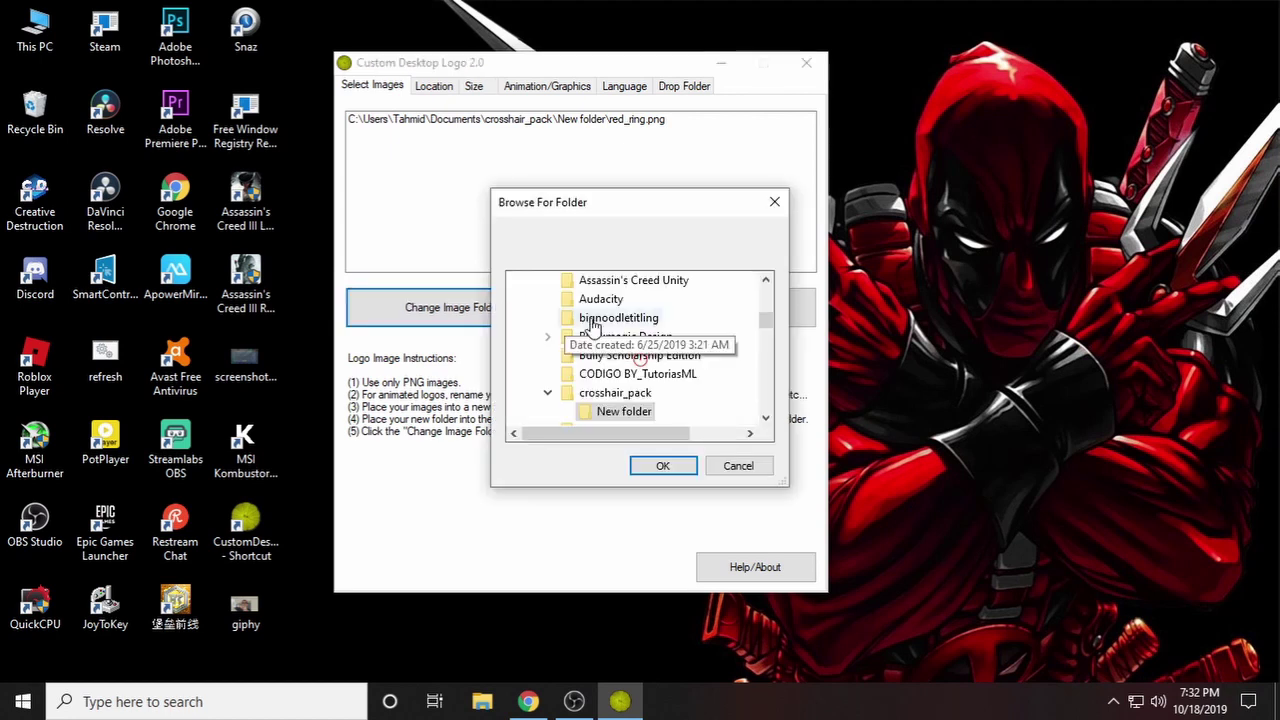
mouse_move(765, 320)
left_mouse_down()
mouse_move(766, 331)
mouse_move(775, 313)
mouse_move(766, 323)
left_mouse_up()
left_click(634, 374)
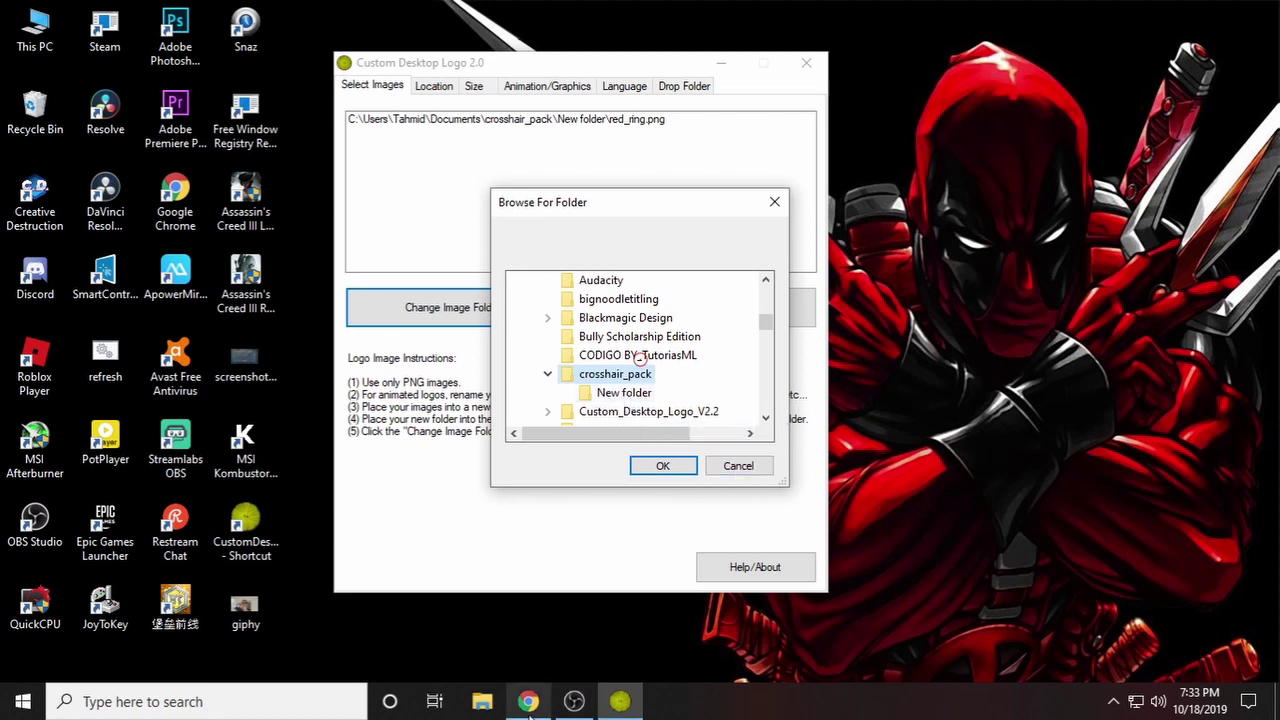
left_click(484, 708)
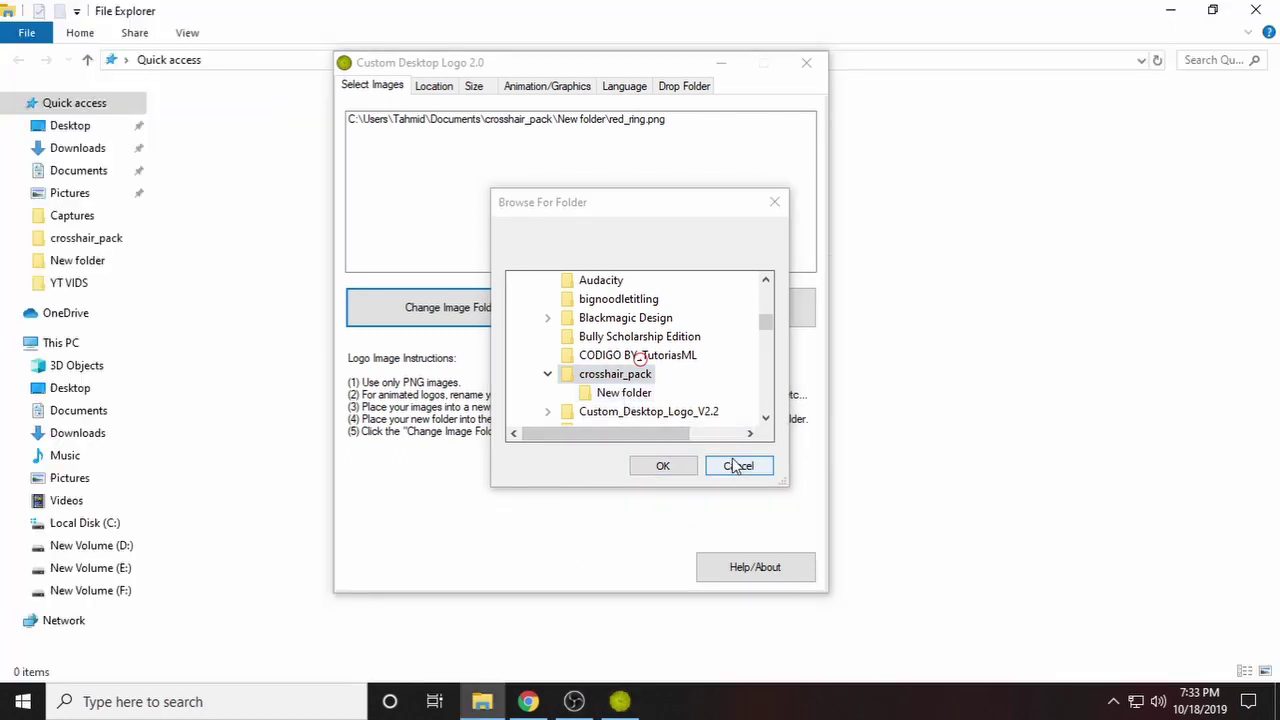
Step: Cancel the image folder change and close the Custom Desktop Logo settings
left_click(715, 63)
left_click(731, 466)
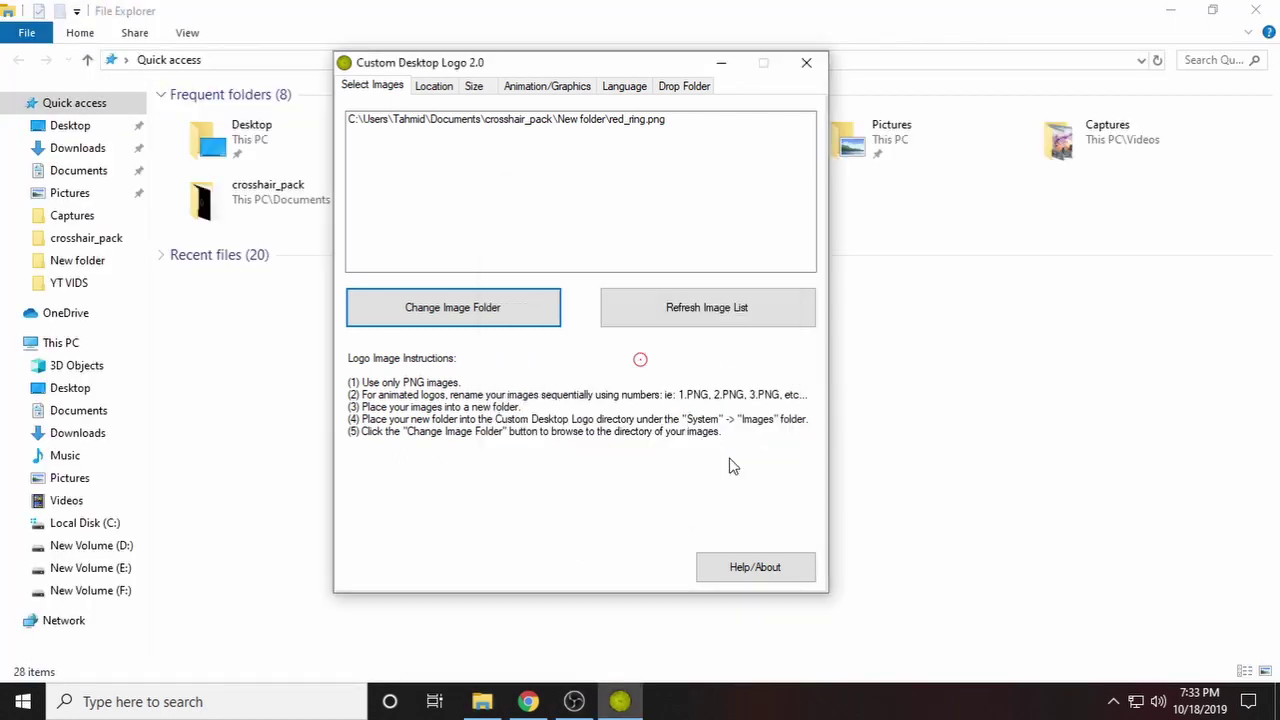
left_click(721, 63)
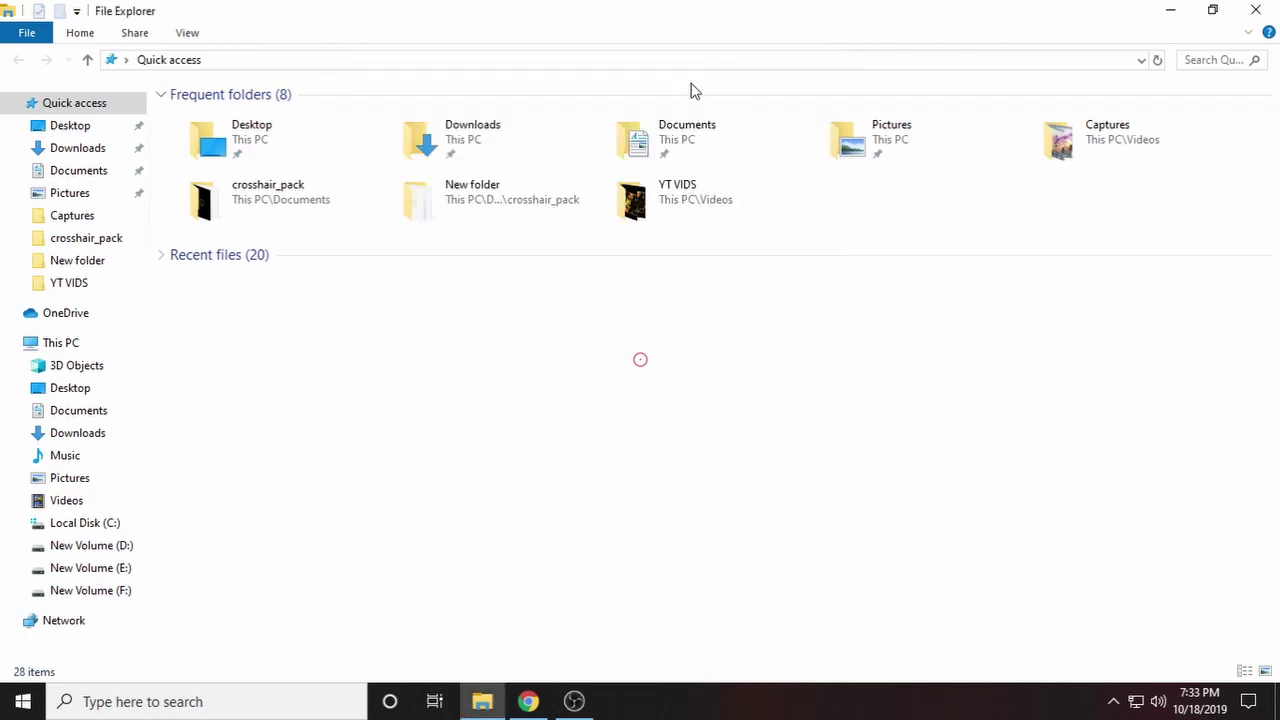
Step: Confirm crosshair_pack's New folder holds only red_ring, then minimise File Explorer
double_click(254, 214)
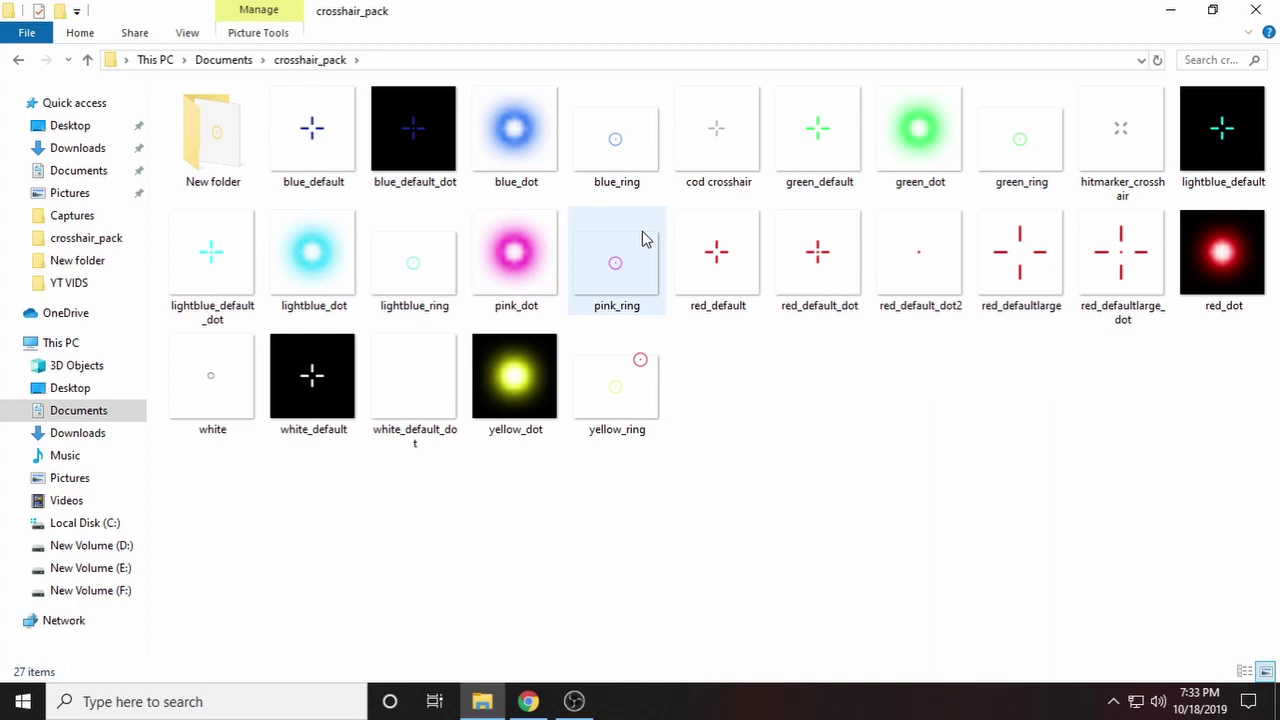
double_click(218, 140)
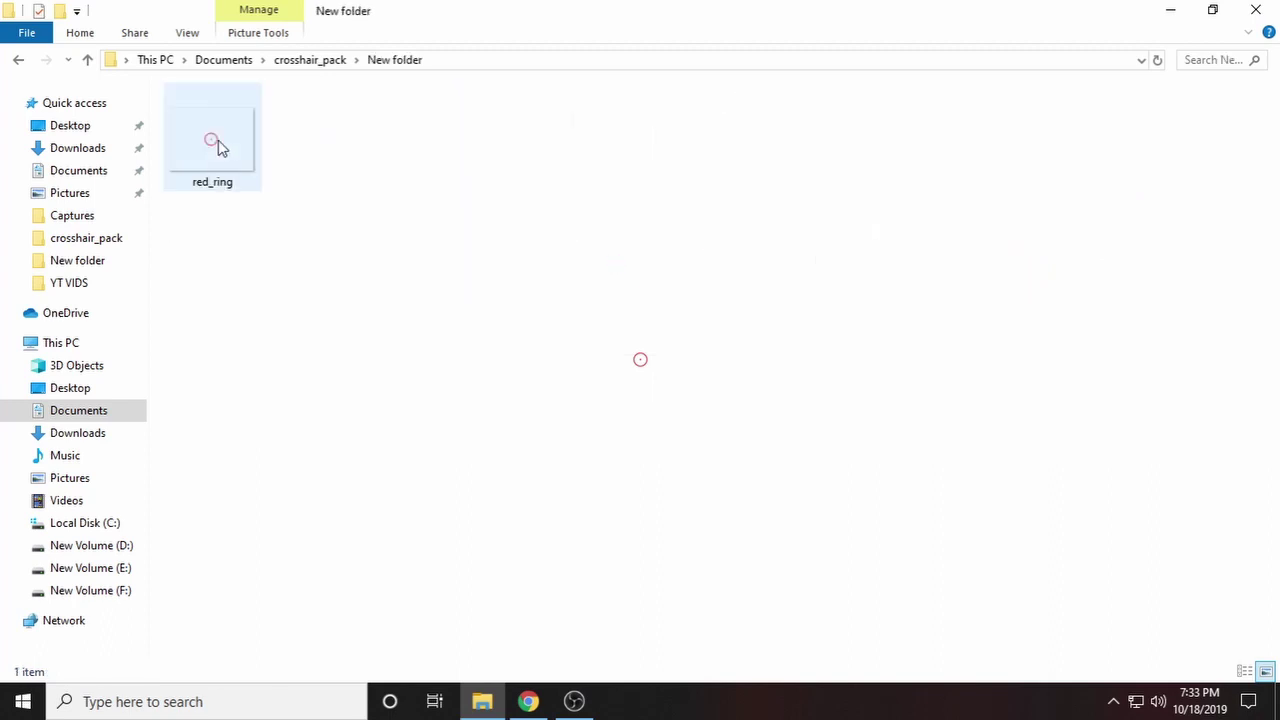
left_click(18, 62)
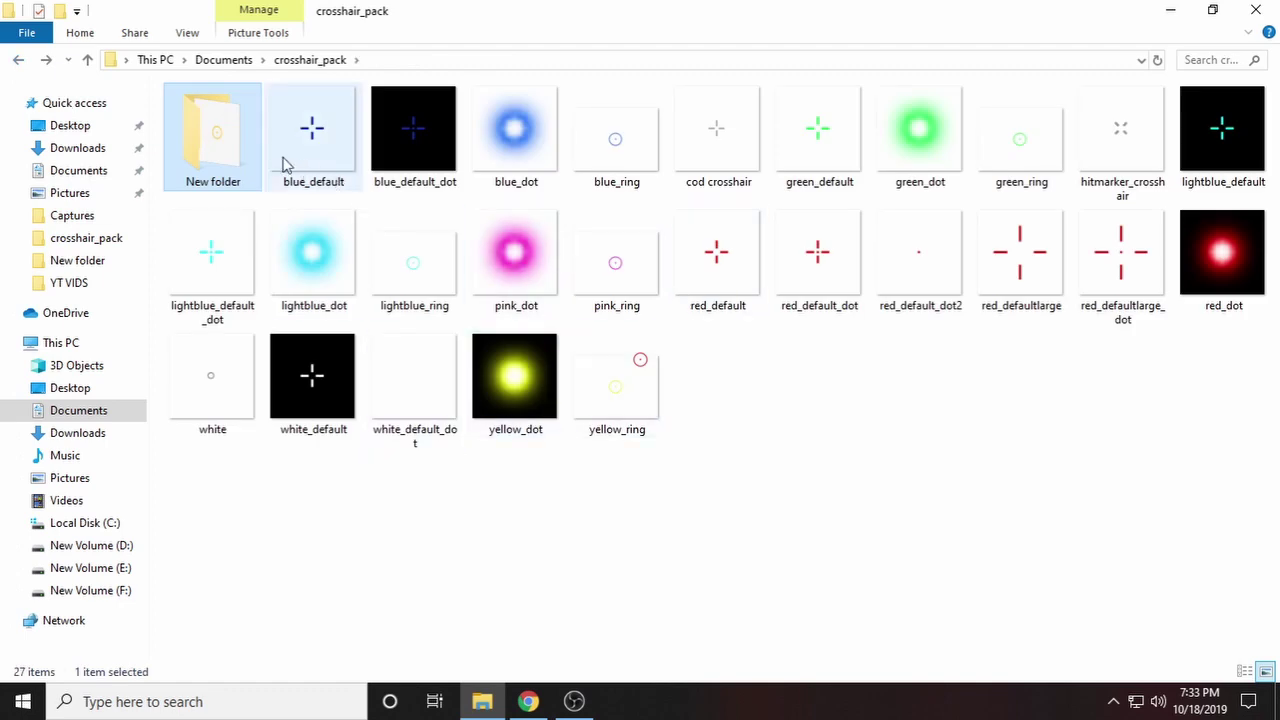
double_click(222, 151)
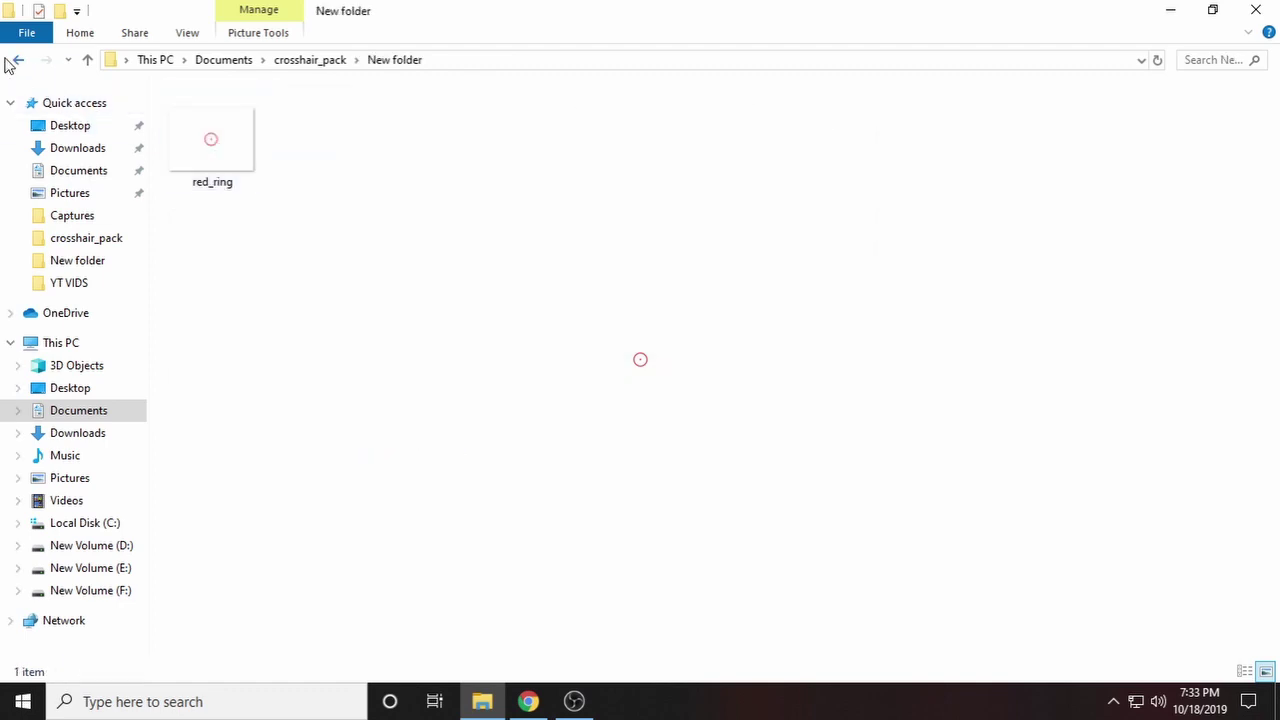
left_click(12, 61)
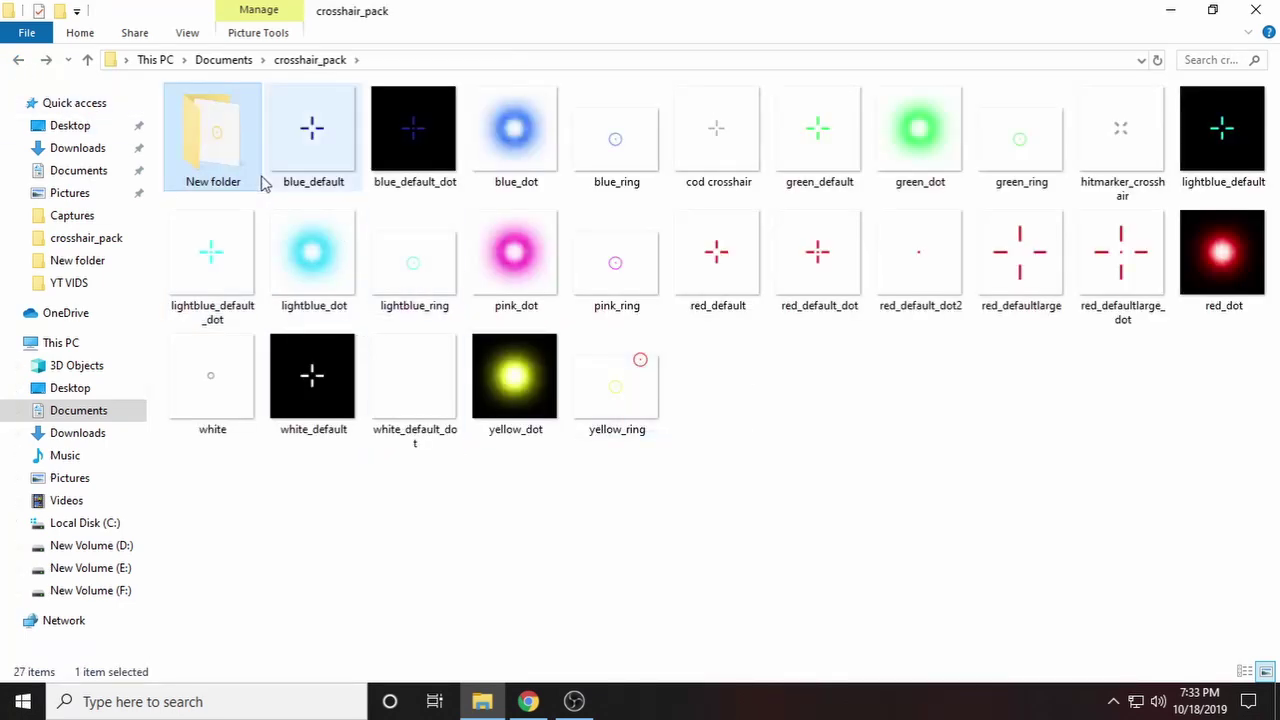
double_click(215, 153)
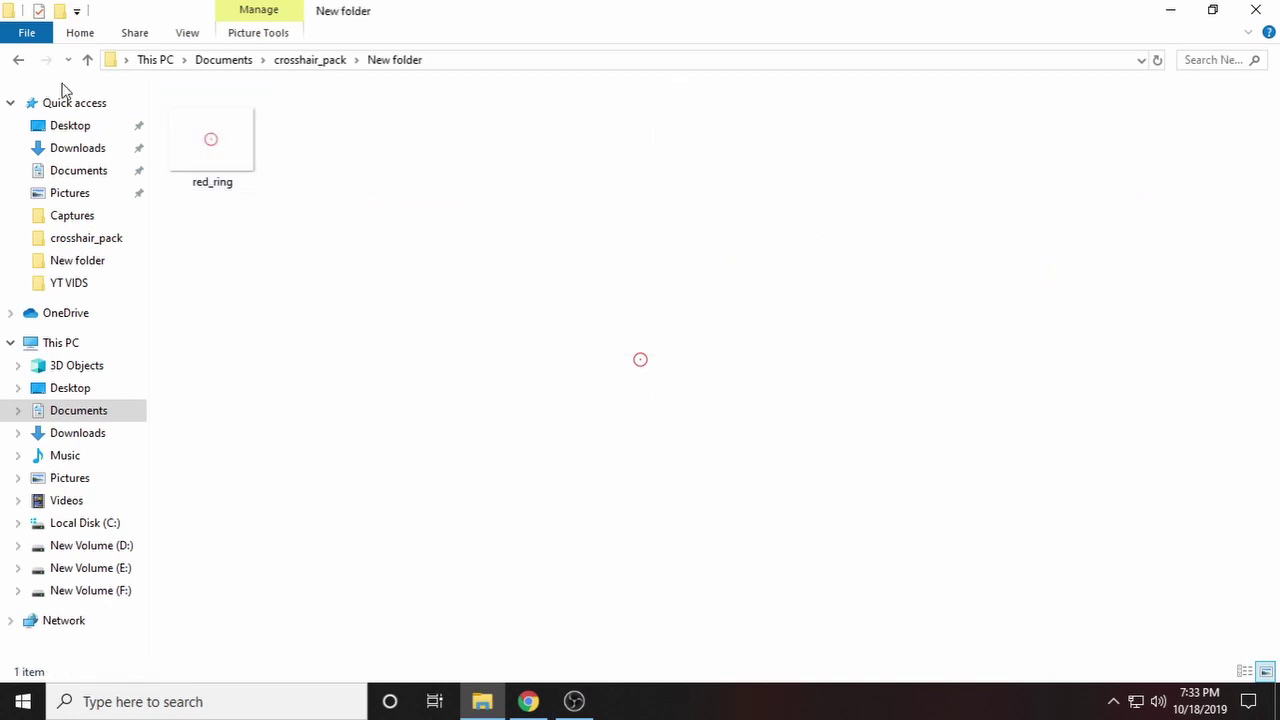
left_click(1172, 11)
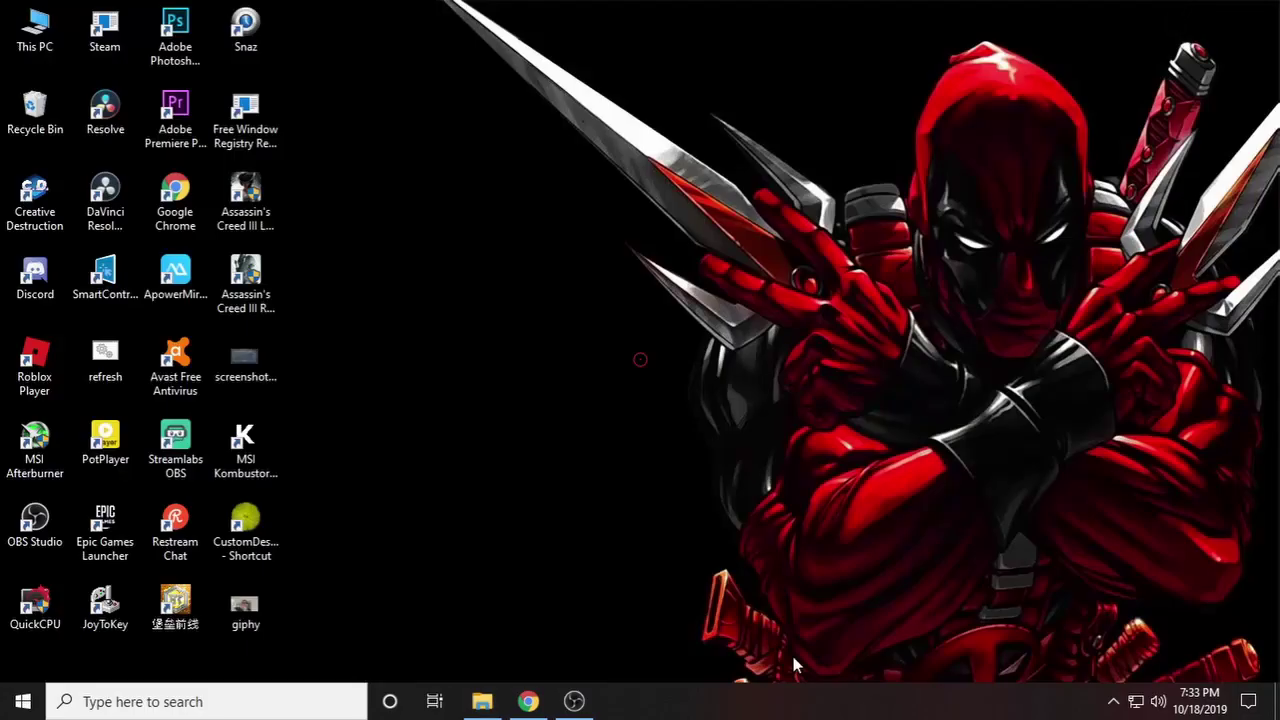
left_click(1113, 701)
Step: Reopen the logo settings and confirm New folder as the image source, loading red_ring.png
right_click(1166, 627)
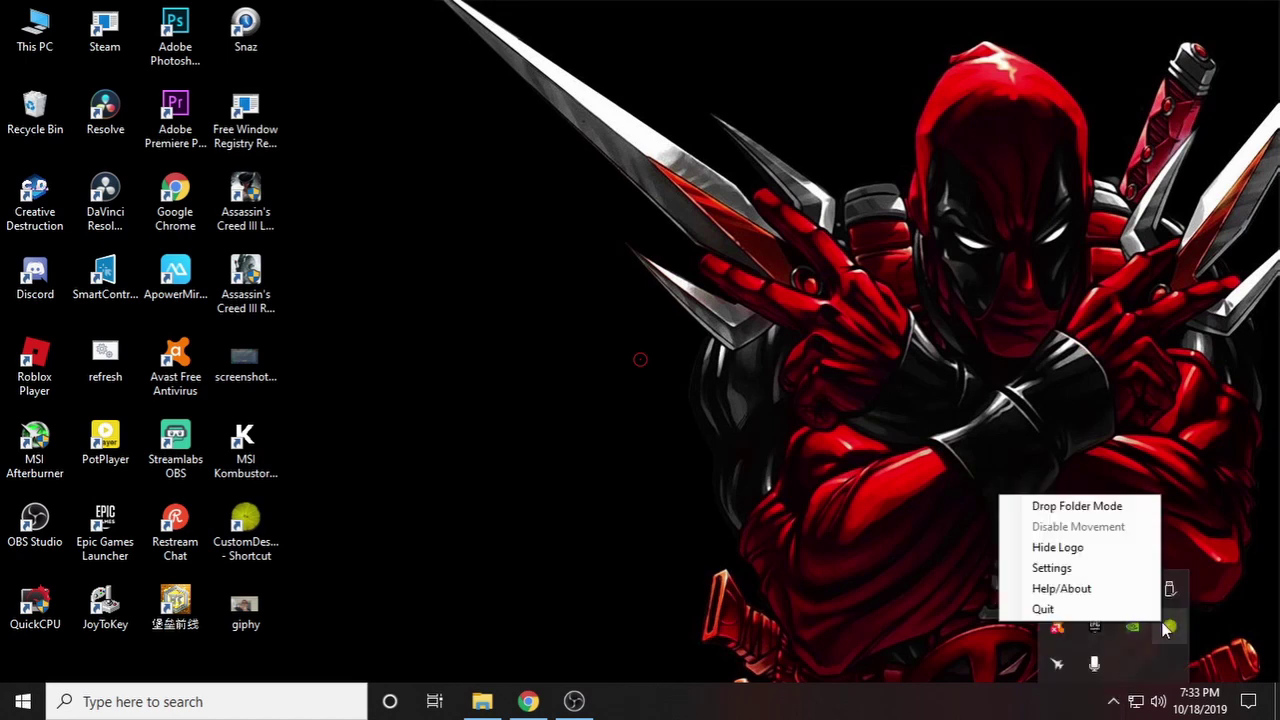
left_click(1086, 567)
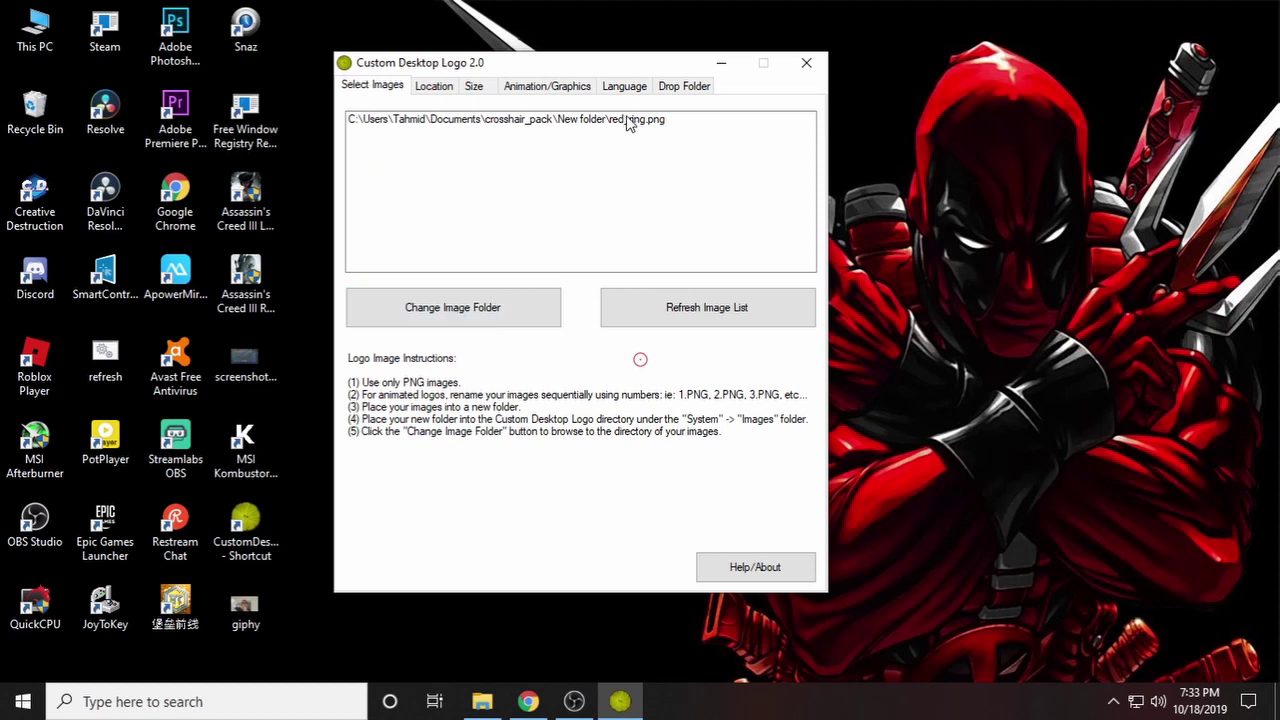
left_click(466, 304)
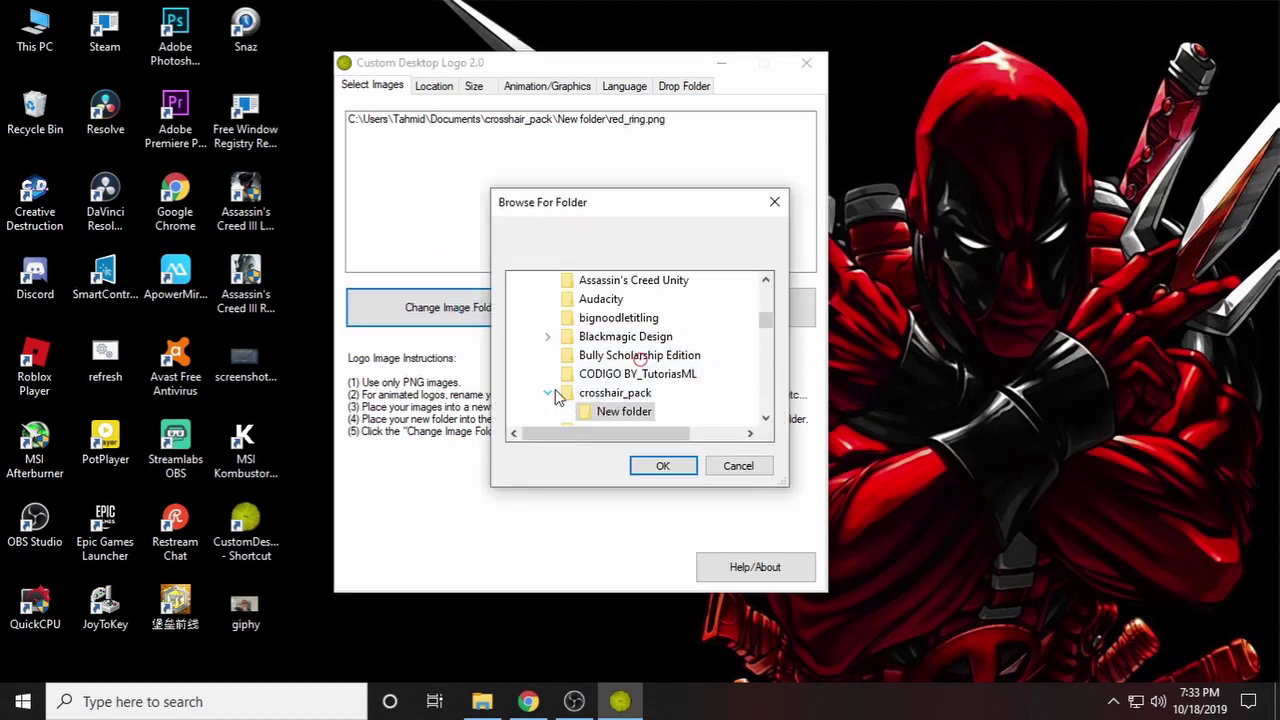
left_click(688, 469)
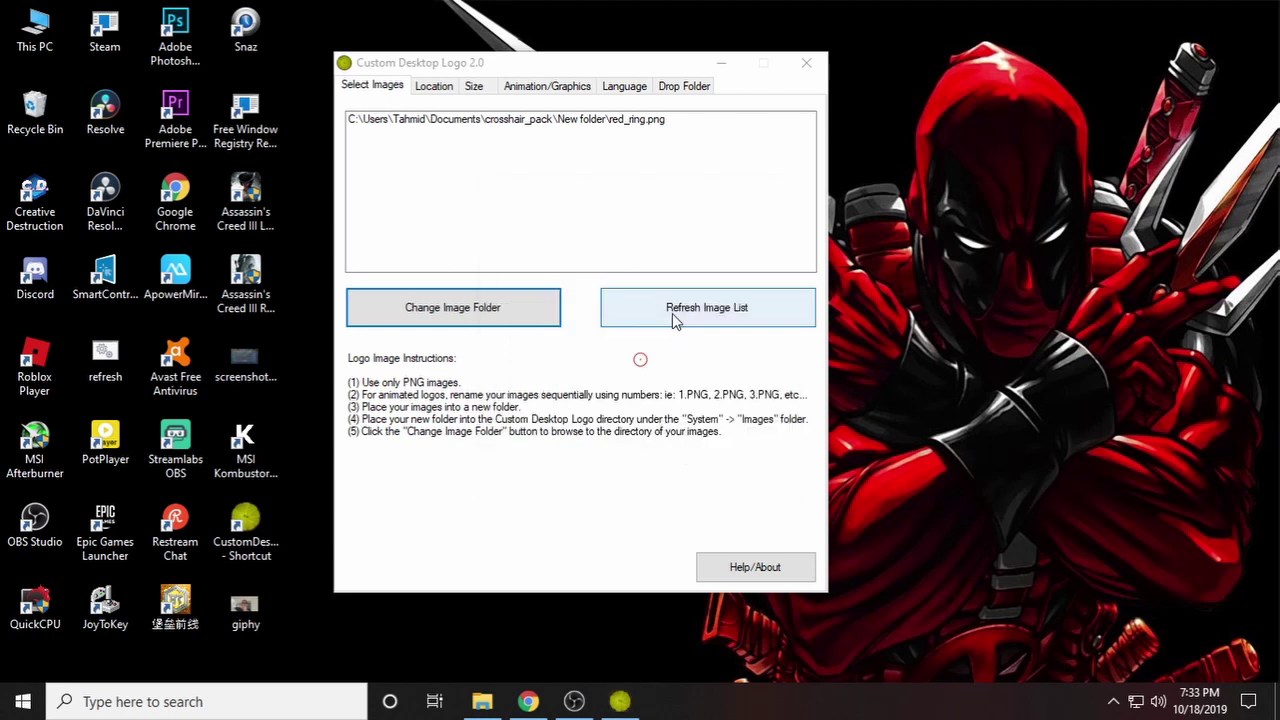
Step: Check the topmost, centred location options and bring up the image size page
left_click(434, 88)
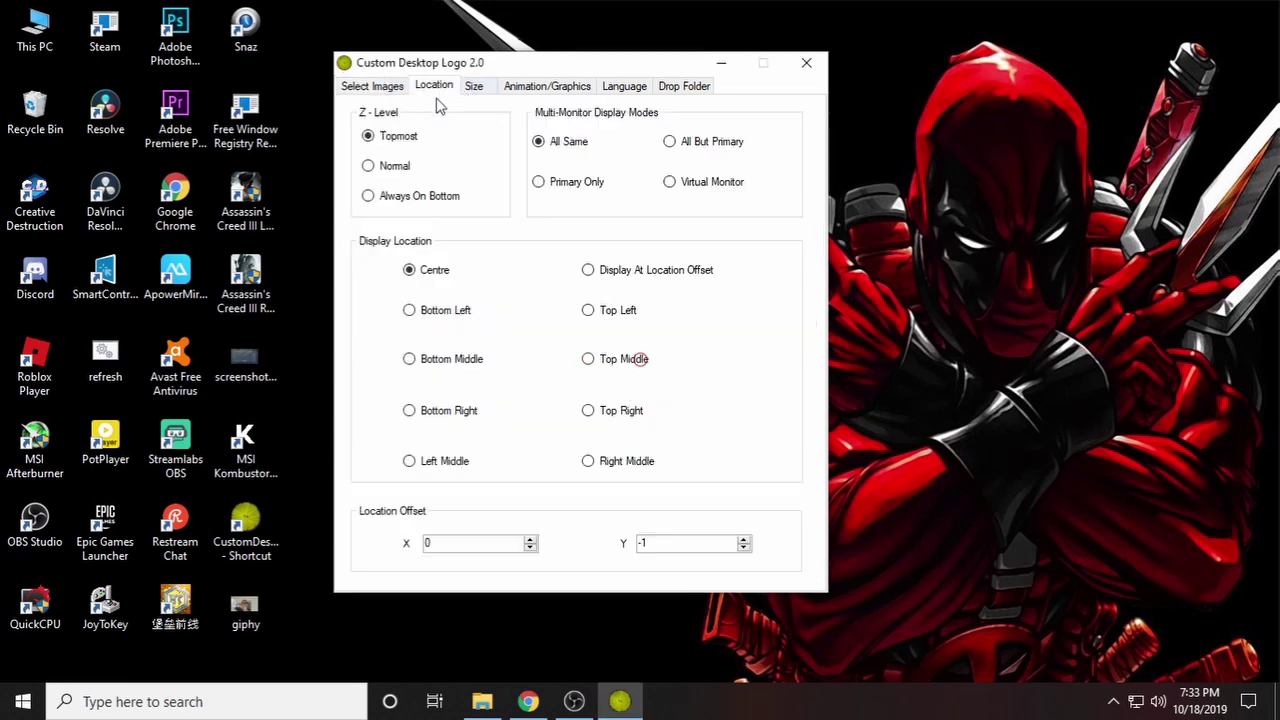
left_click_drag(563, 55, 932, 43)
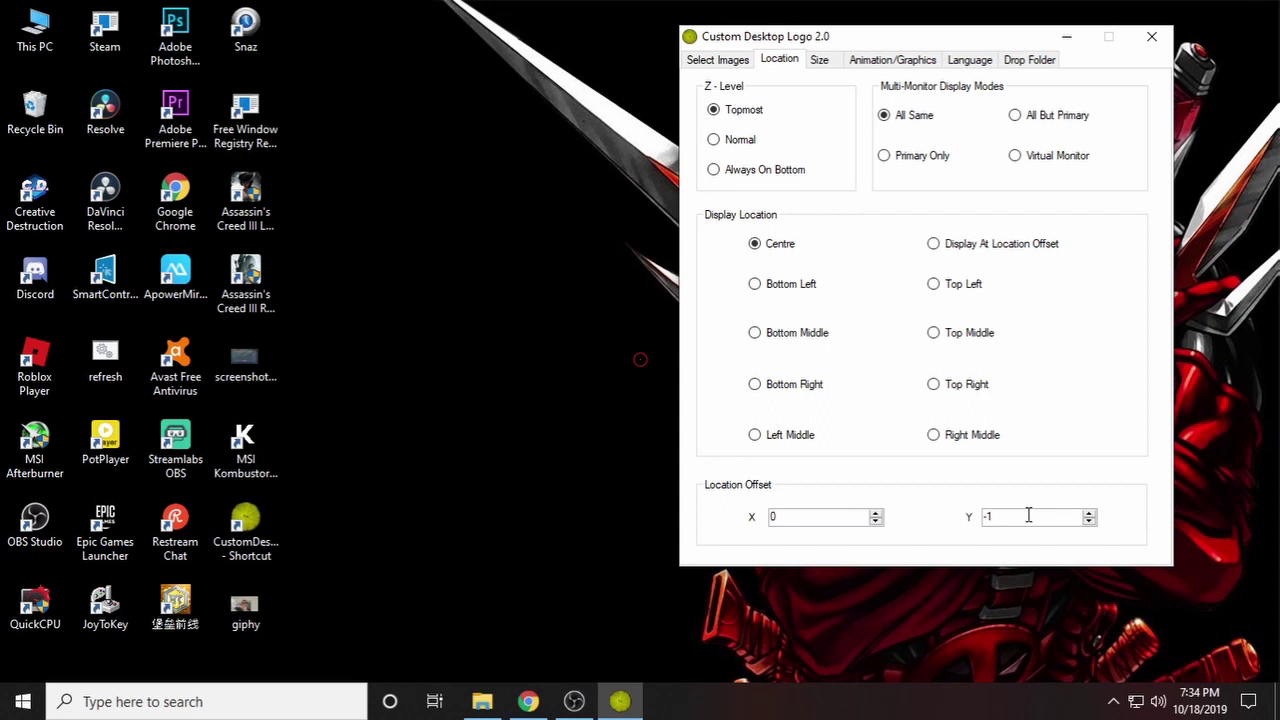
left_click(822, 62)
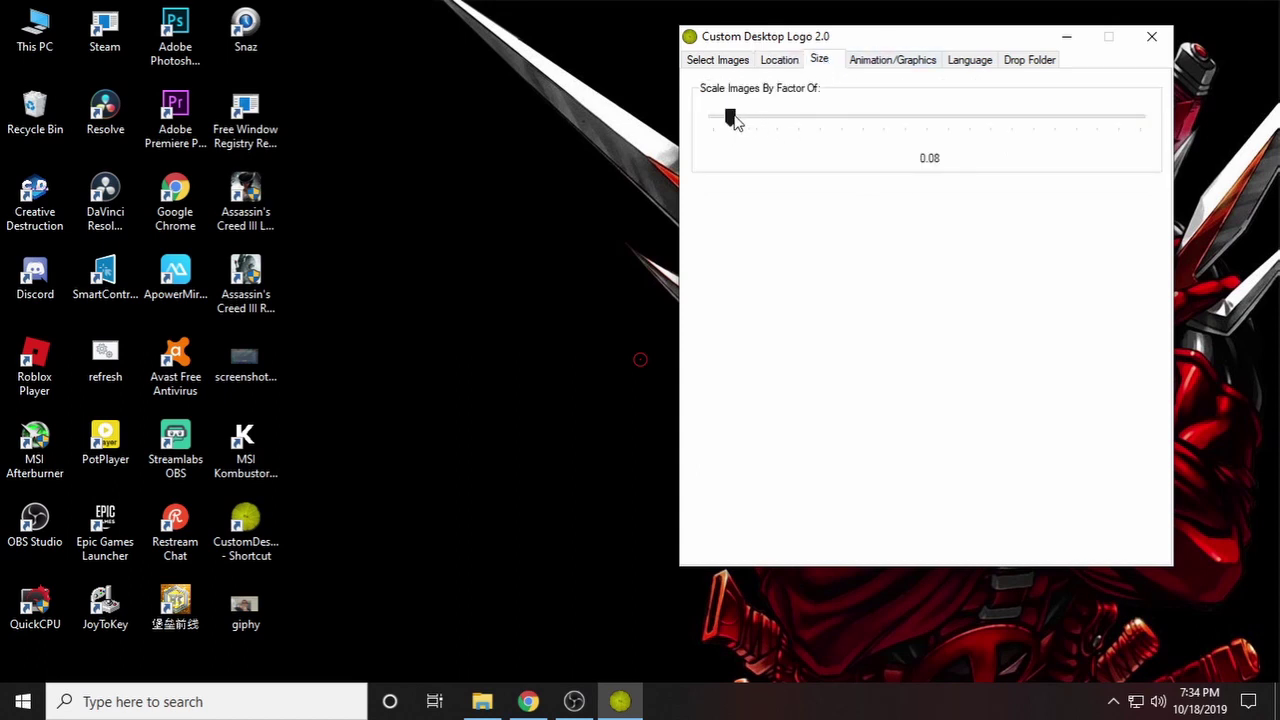
Step: Drag the Scale Images By Factor Of slider to 0.1
mouse_move(733, 121)
left_mouse_down()
mouse_move(1037, 117)
mouse_move(720, 117)
mouse_move(732, 122)
left_mouse_up()
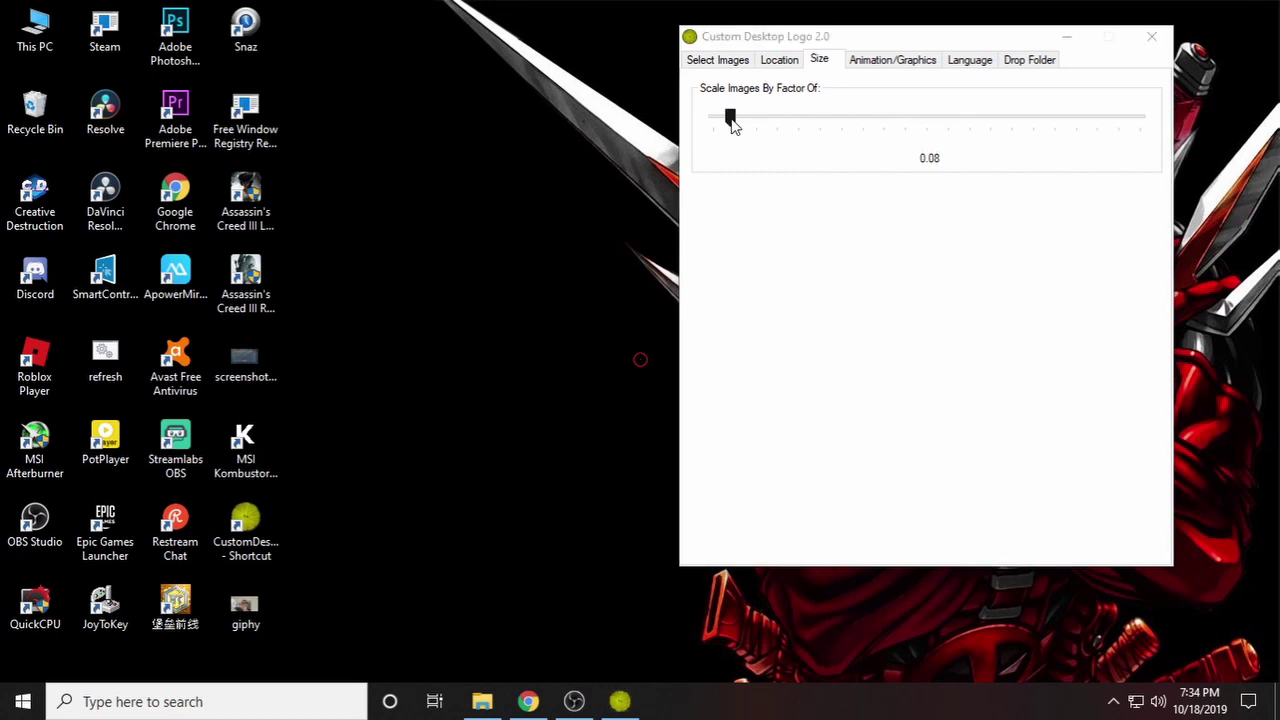
left_click_drag(729, 120, 734, 118)
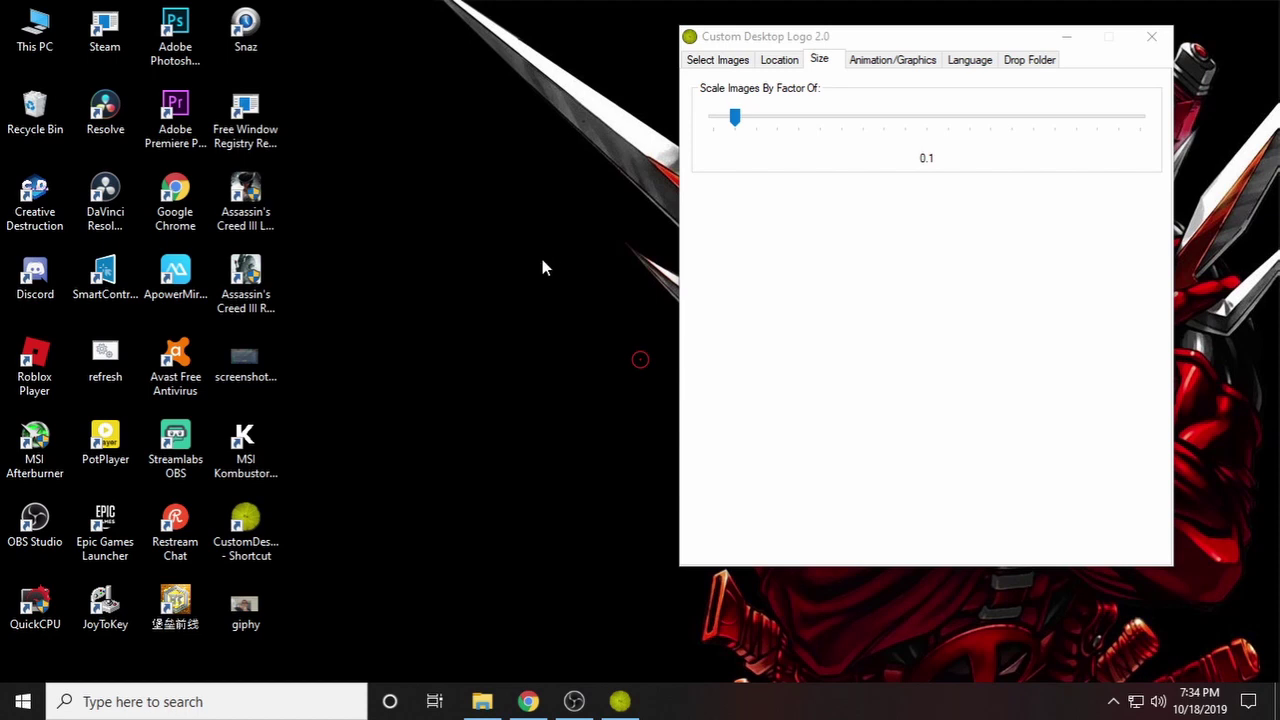
Step: Minimise the settings and move red_default from crosshair_pack into New folder
left_click(1065, 40)
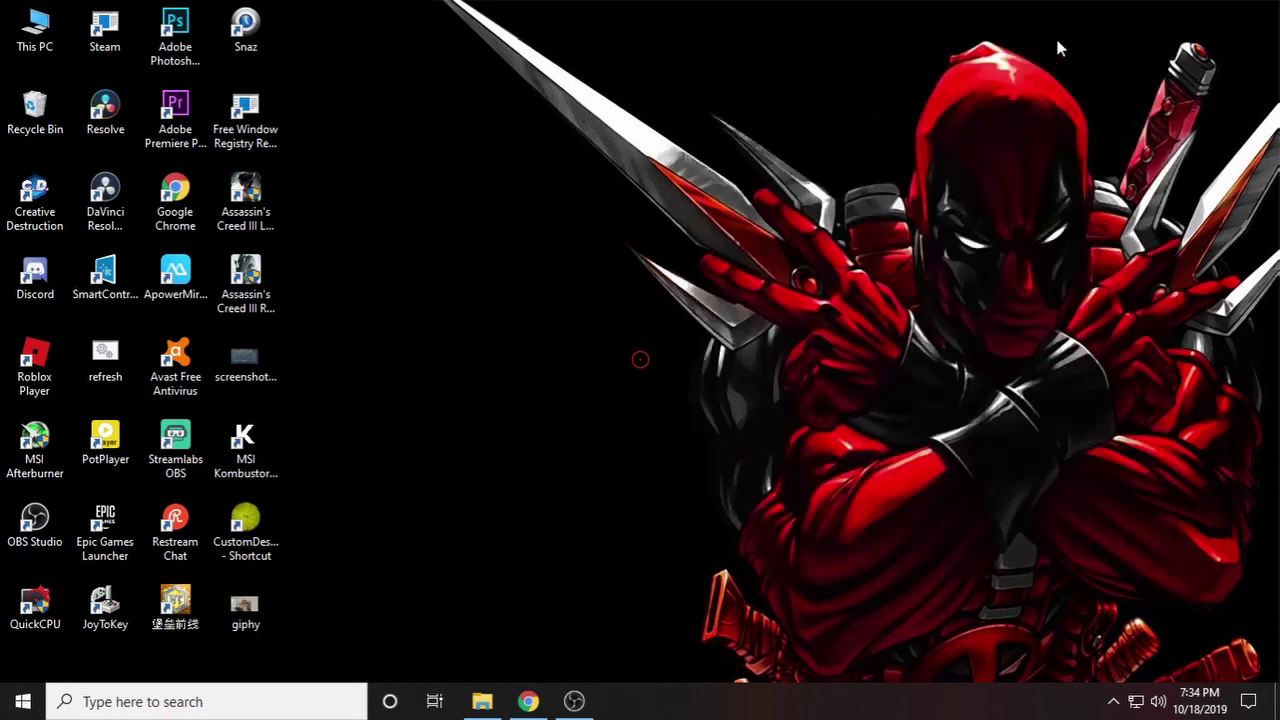
double_click(34, 25)
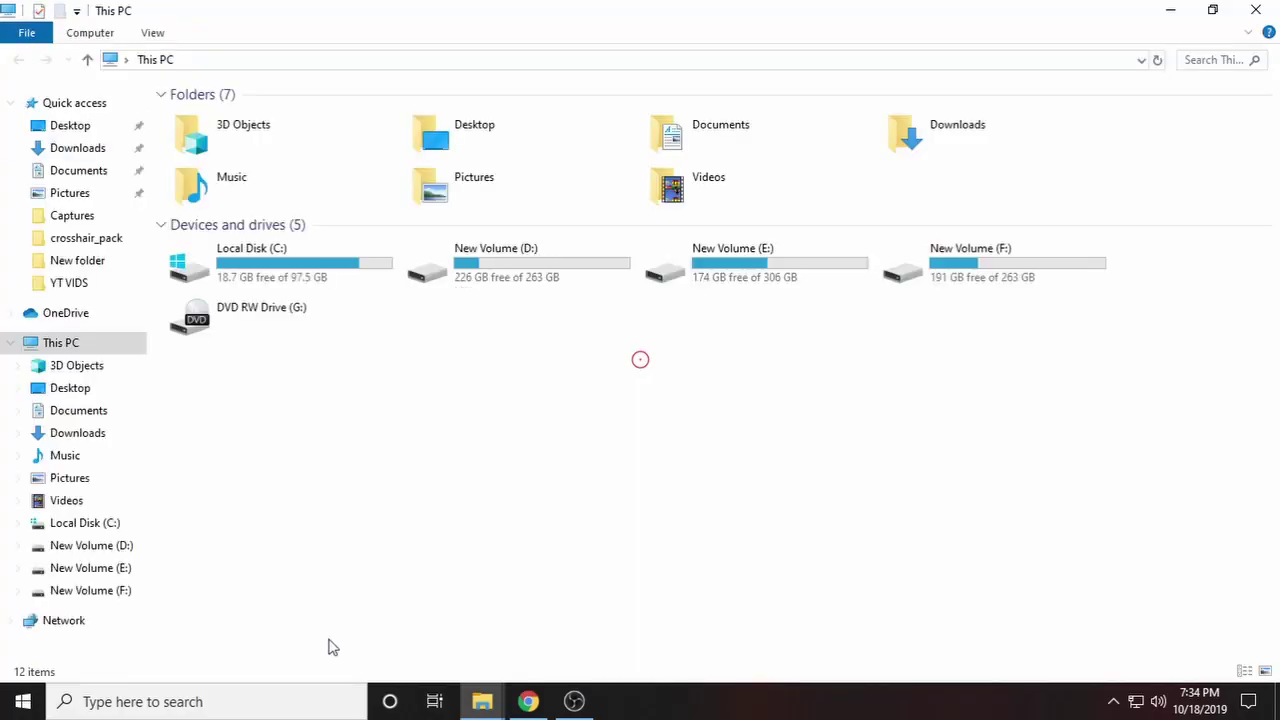
mouse_move(481, 705)
left_click(392, 644)
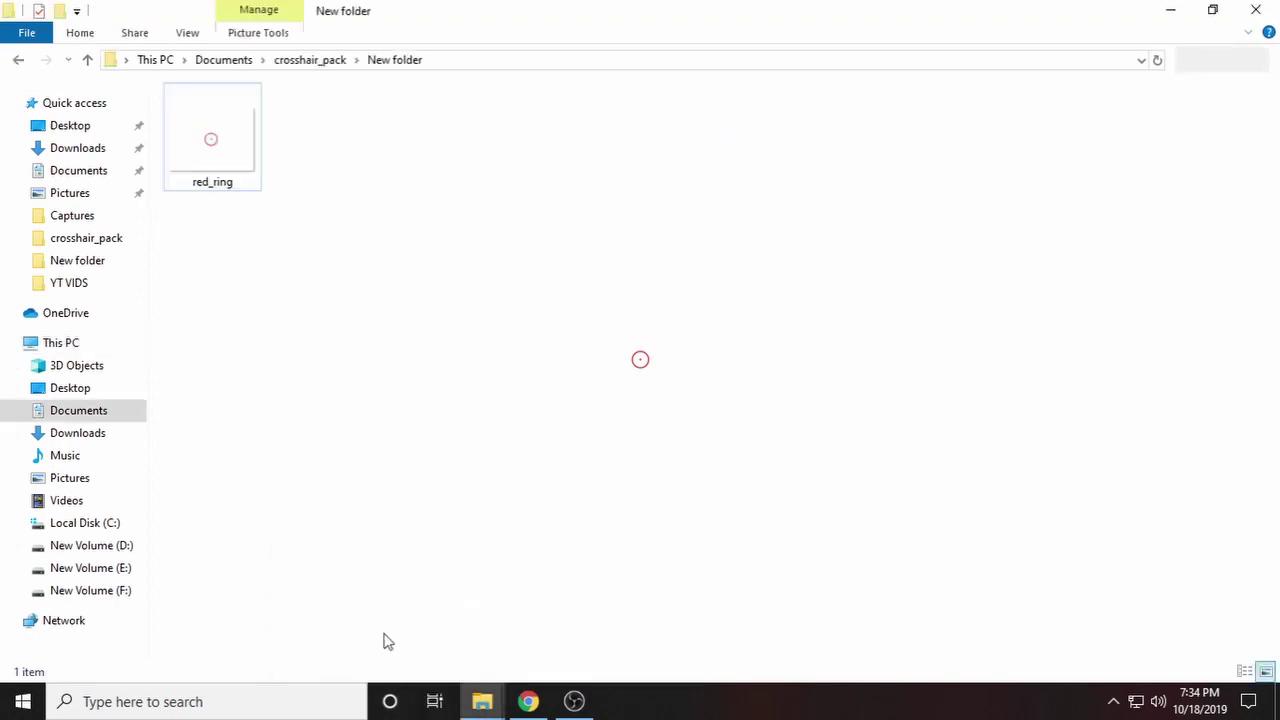
left_click(18, 62)
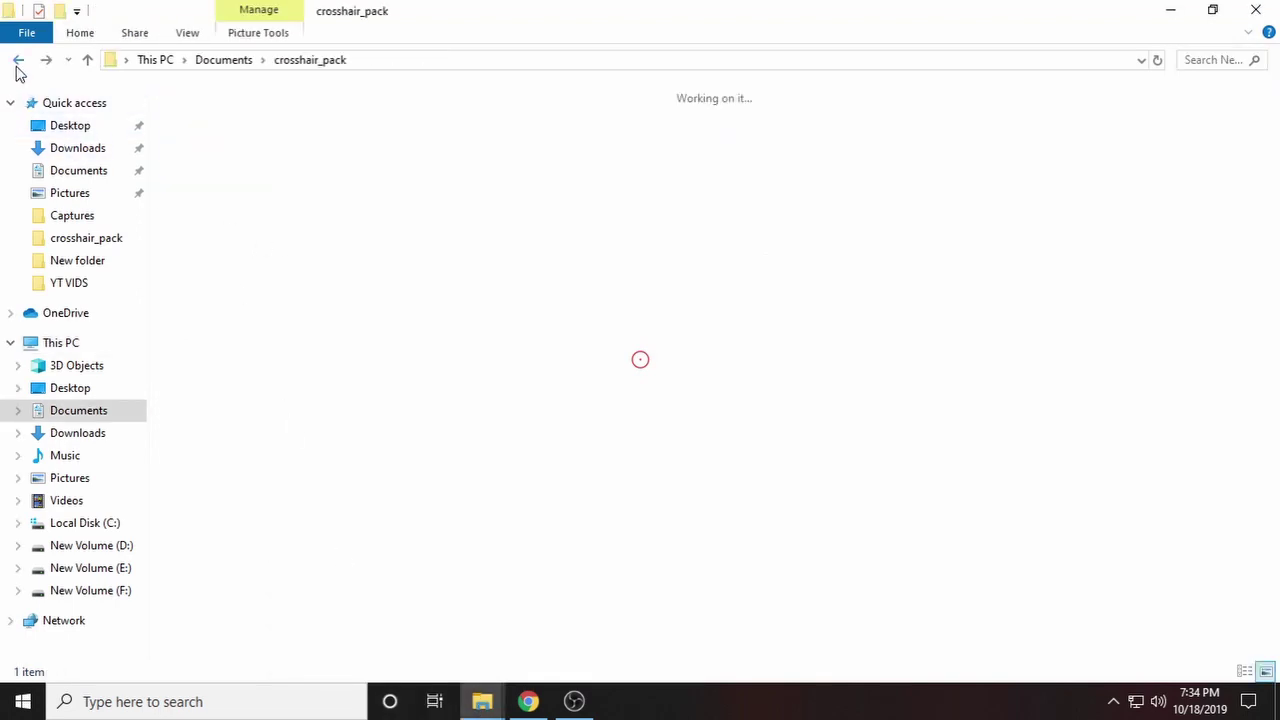
left_click_drag(716, 268, 213, 170)
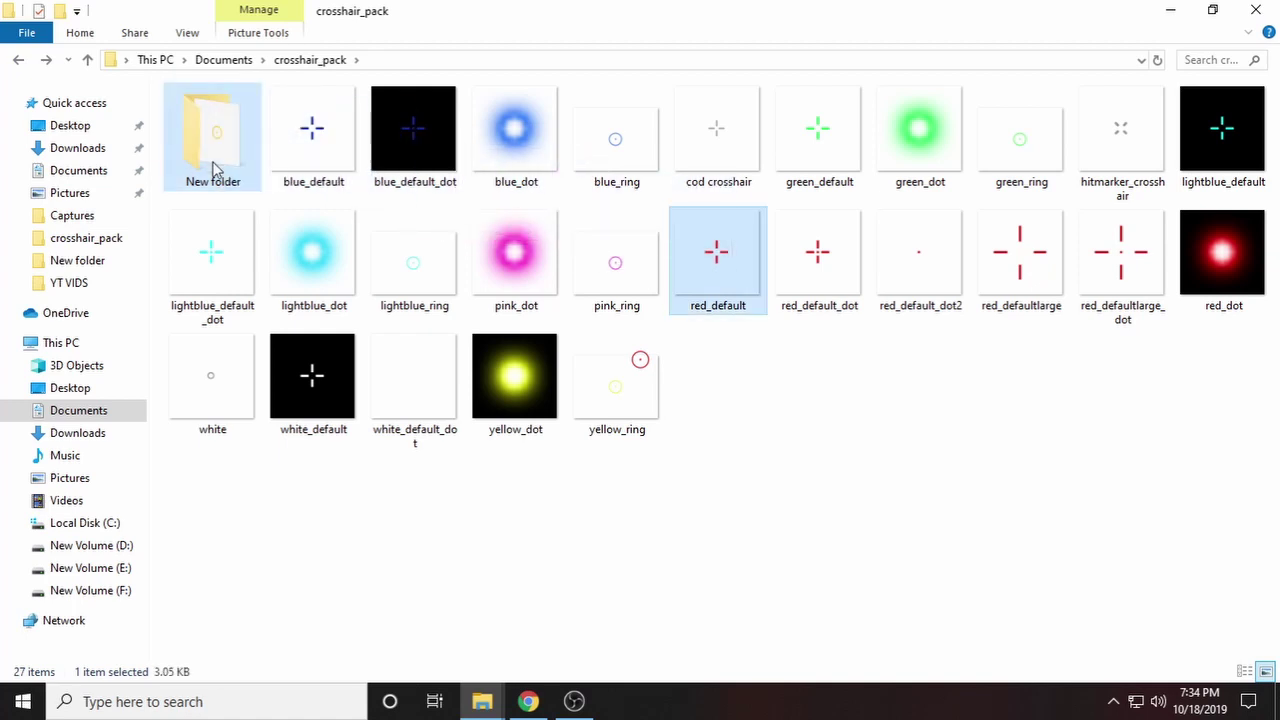
Step: Cut red_ring from New folder and paste it back into crosshair_pack
double_click(213, 168)
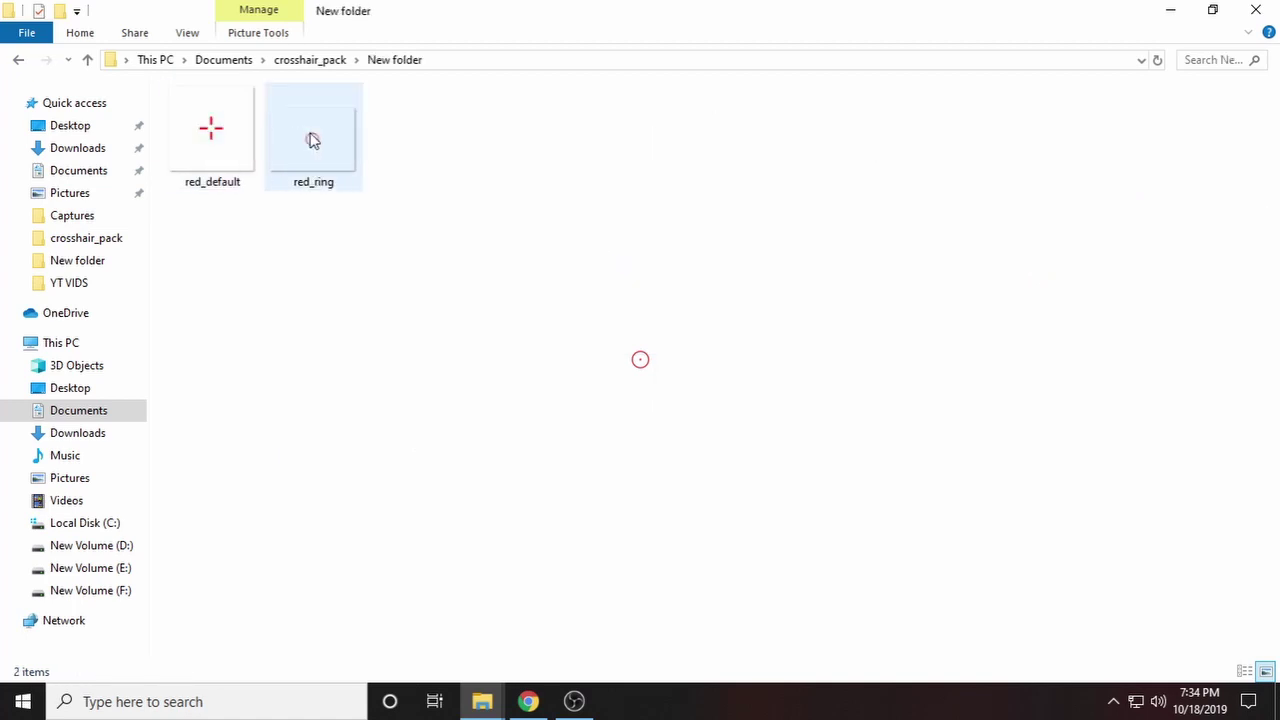
right_click(313, 140)
left_click(340, 552)
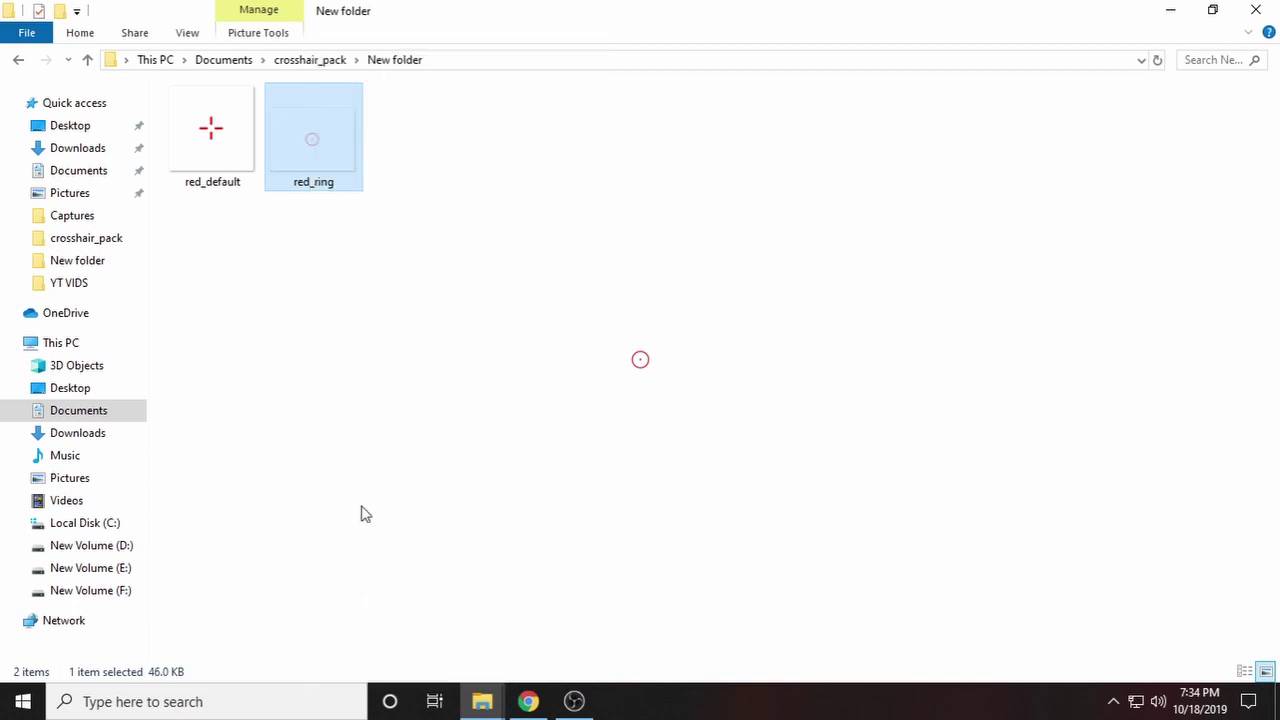
key("alt+Left")
right_click(781, 459)
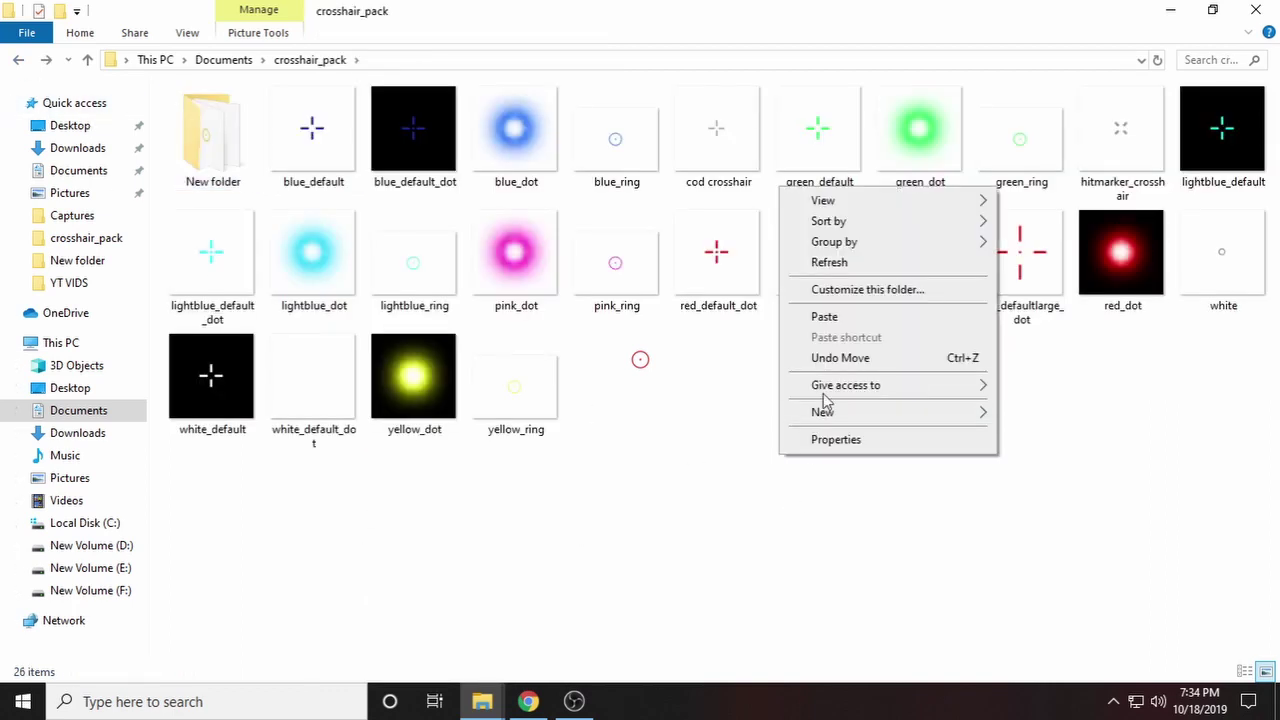
left_click(840, 318)
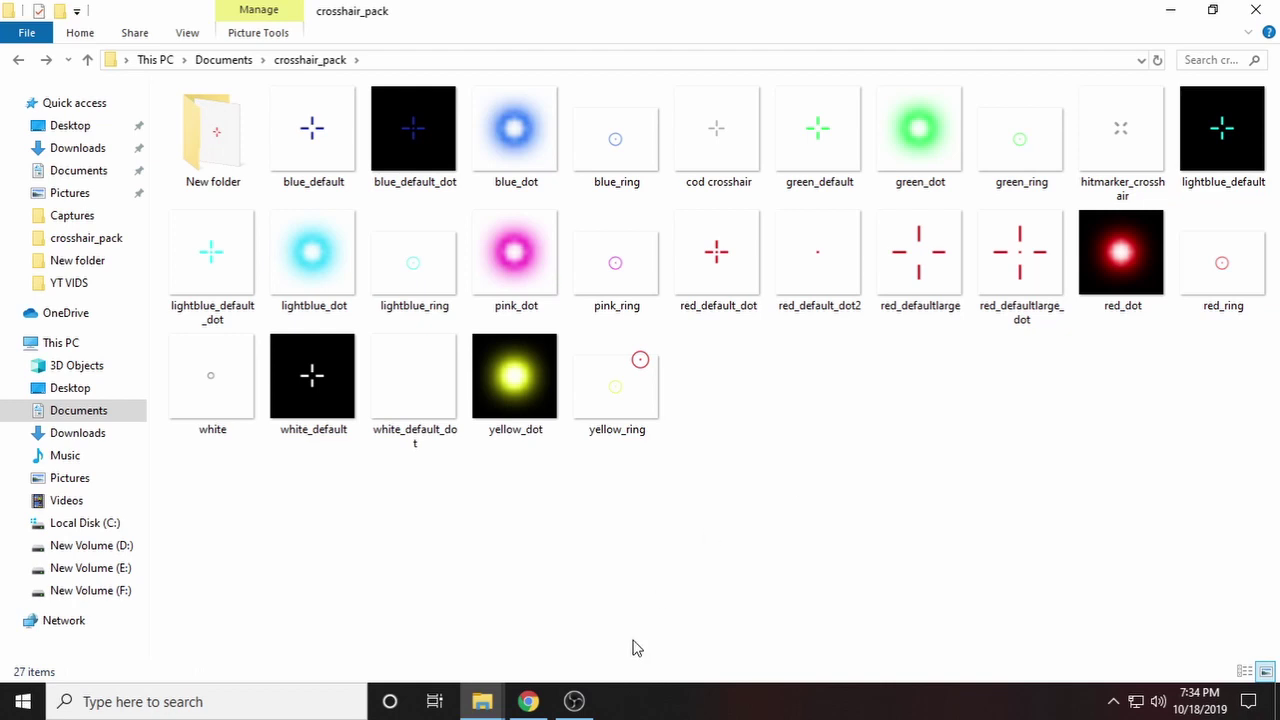
left_click(1113, 701)
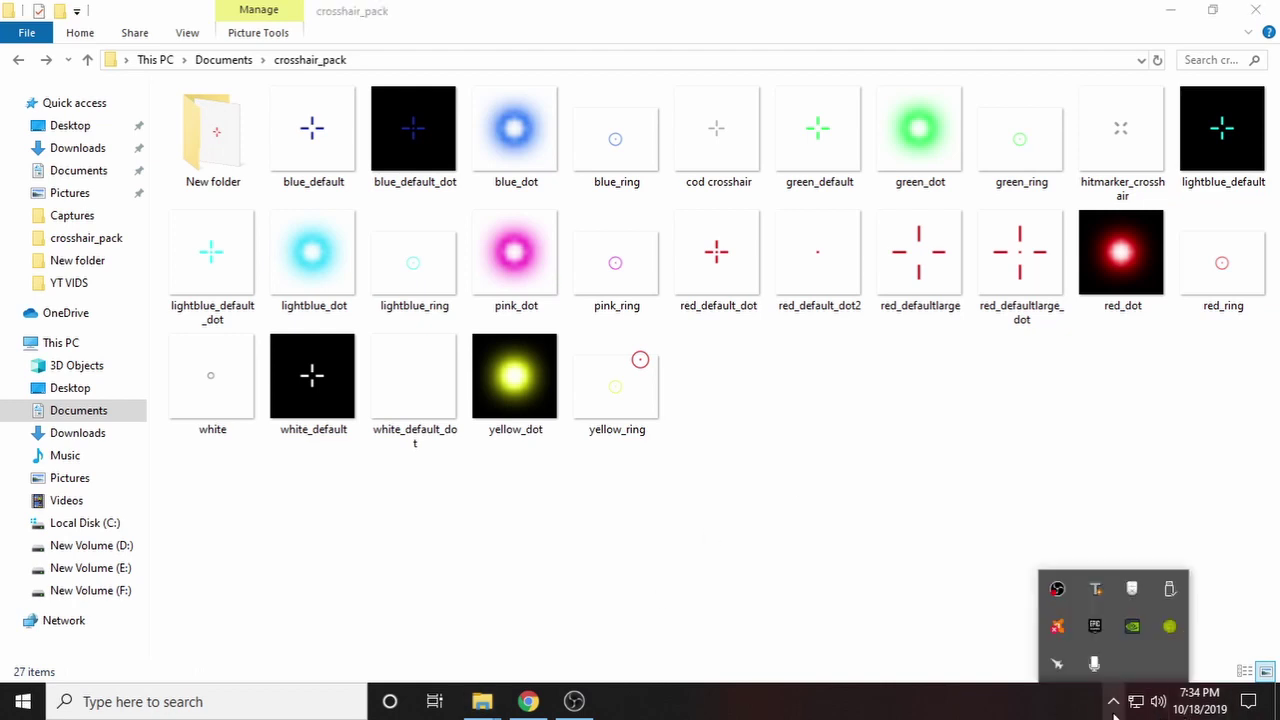
Step: Reload New folder as the image source so red_default.png is used, then close settings
right_click(1170, 626)
left_click(1116, 572)
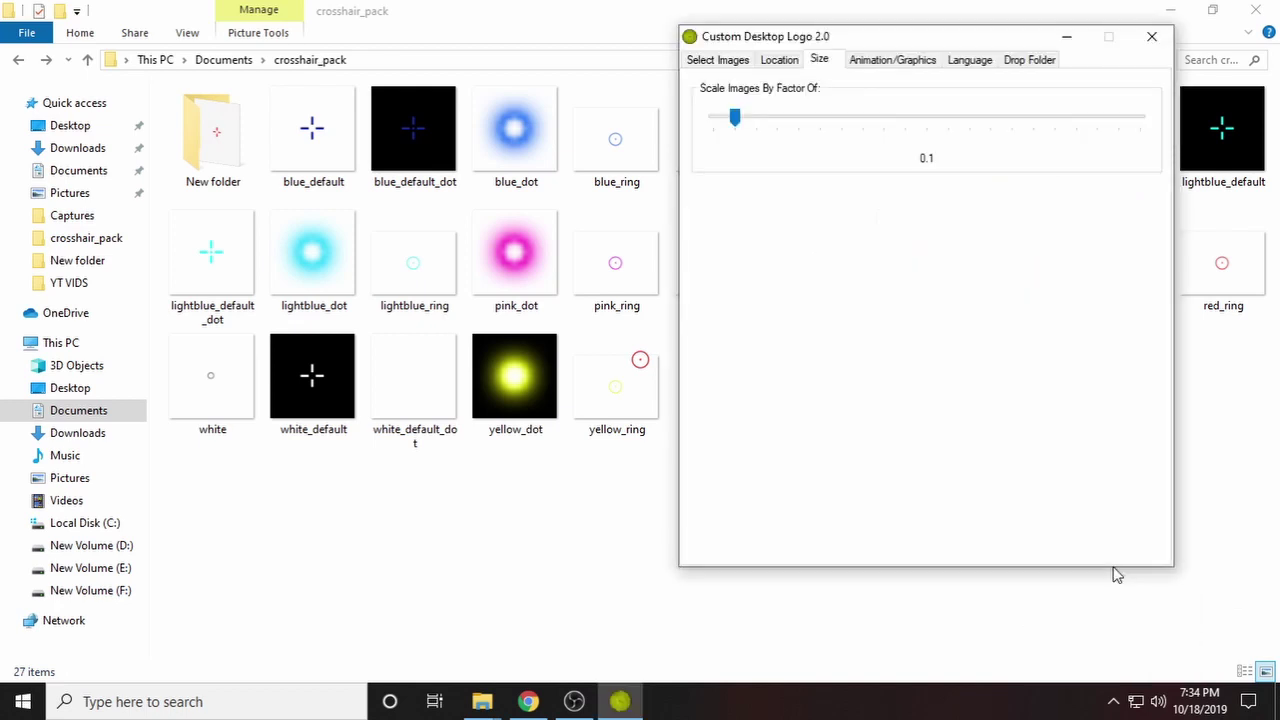
left_click(708, 64)
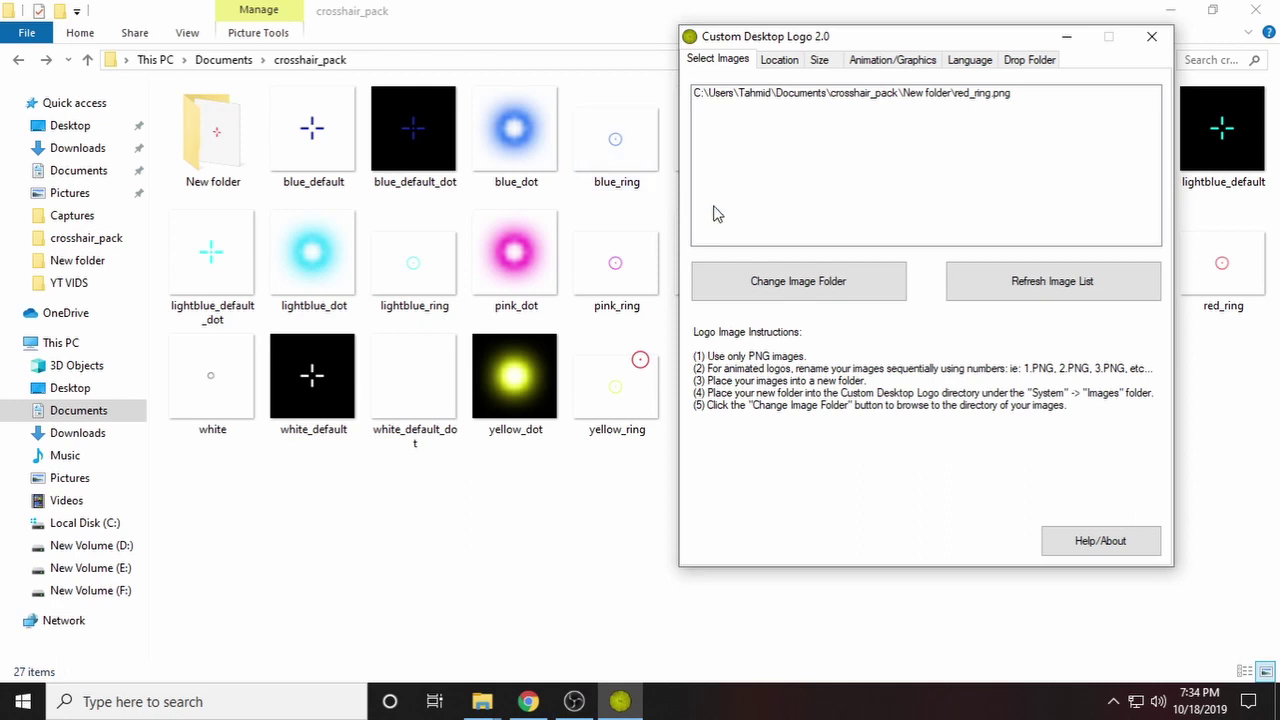
left_click(787, 277)
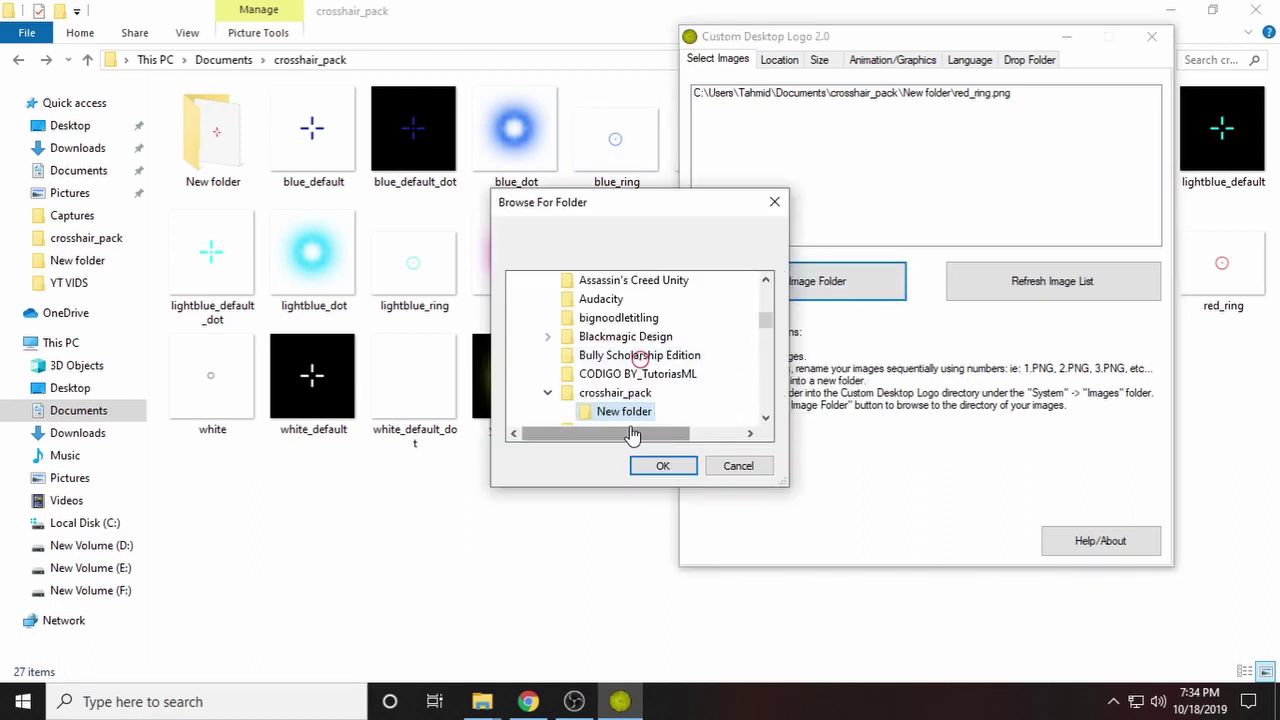
left_click(677, 466)
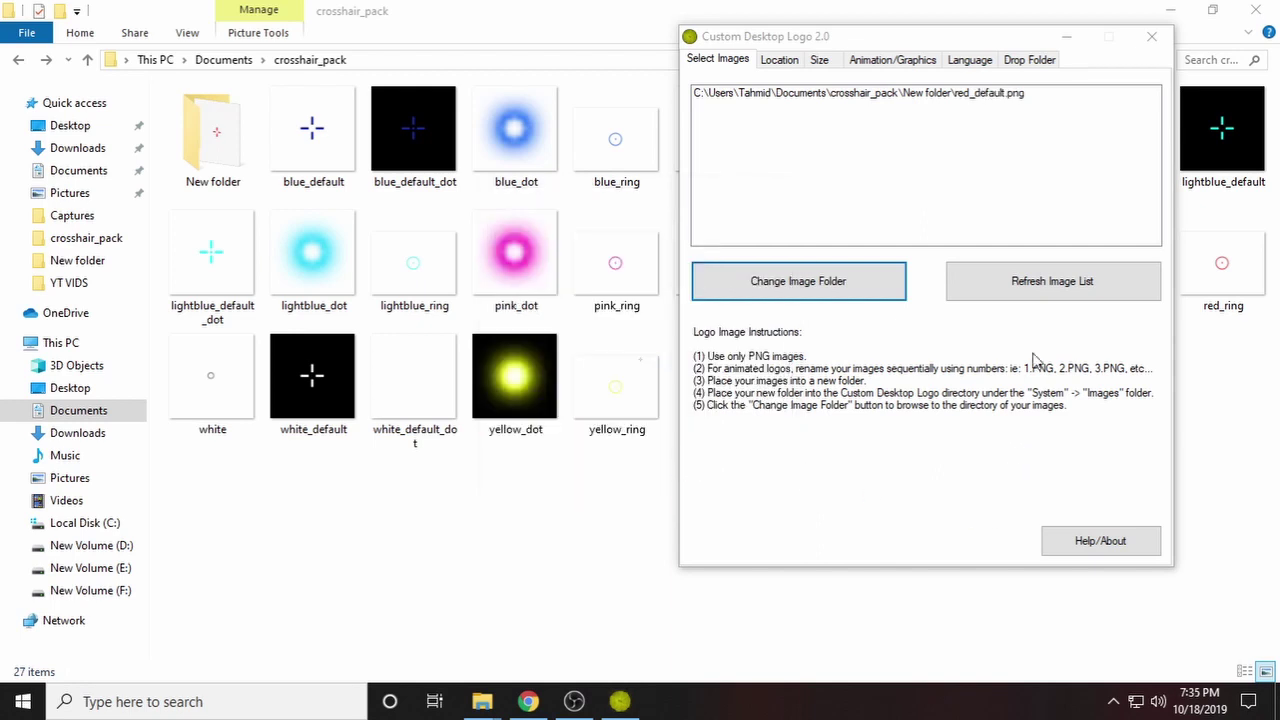
left_click(1078, 39)
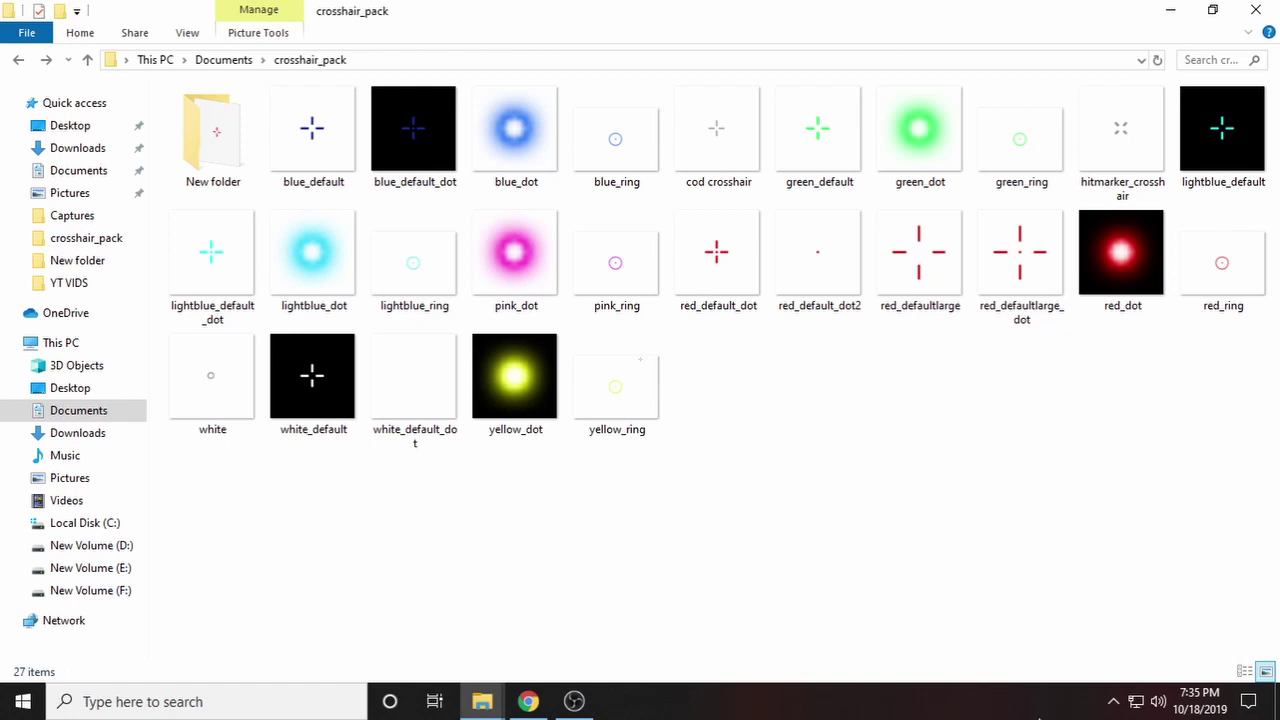
Step: Reopen settings and enlarge the red cross crosshair to a 0.68 scale factor
left_click(1113, 701)
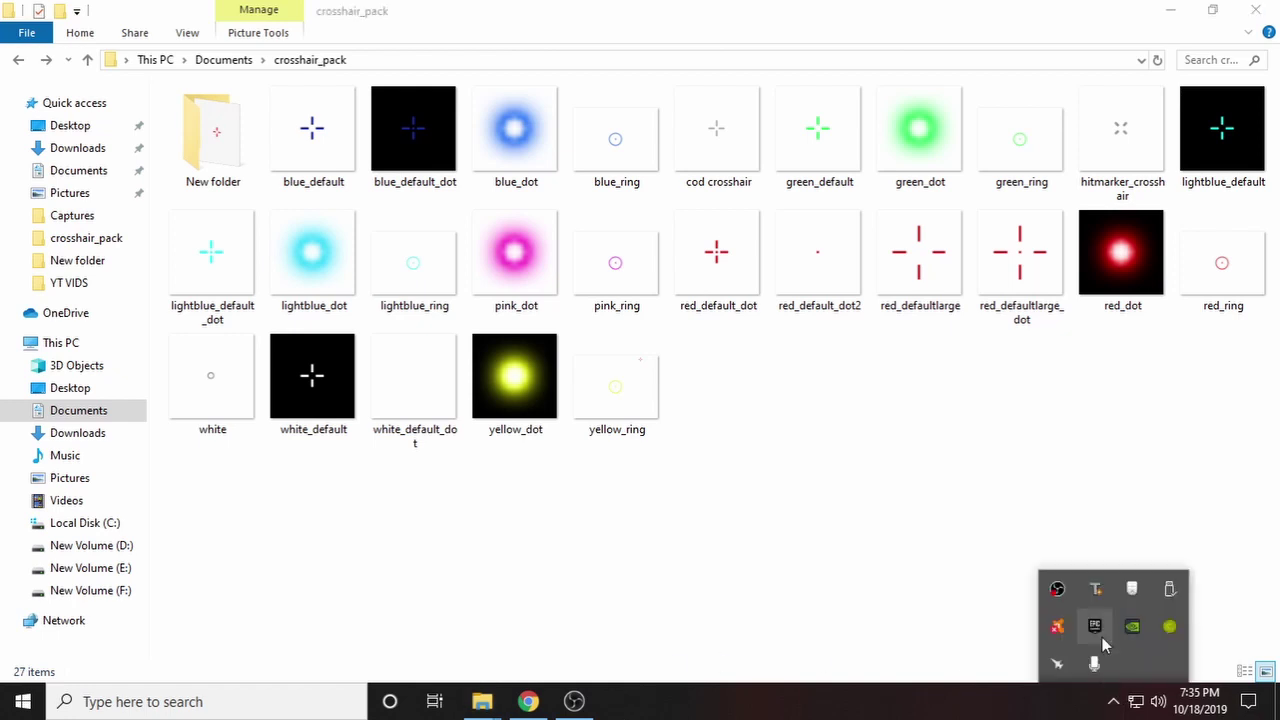
right_click(1169, 626)
left_click(1090, 576)
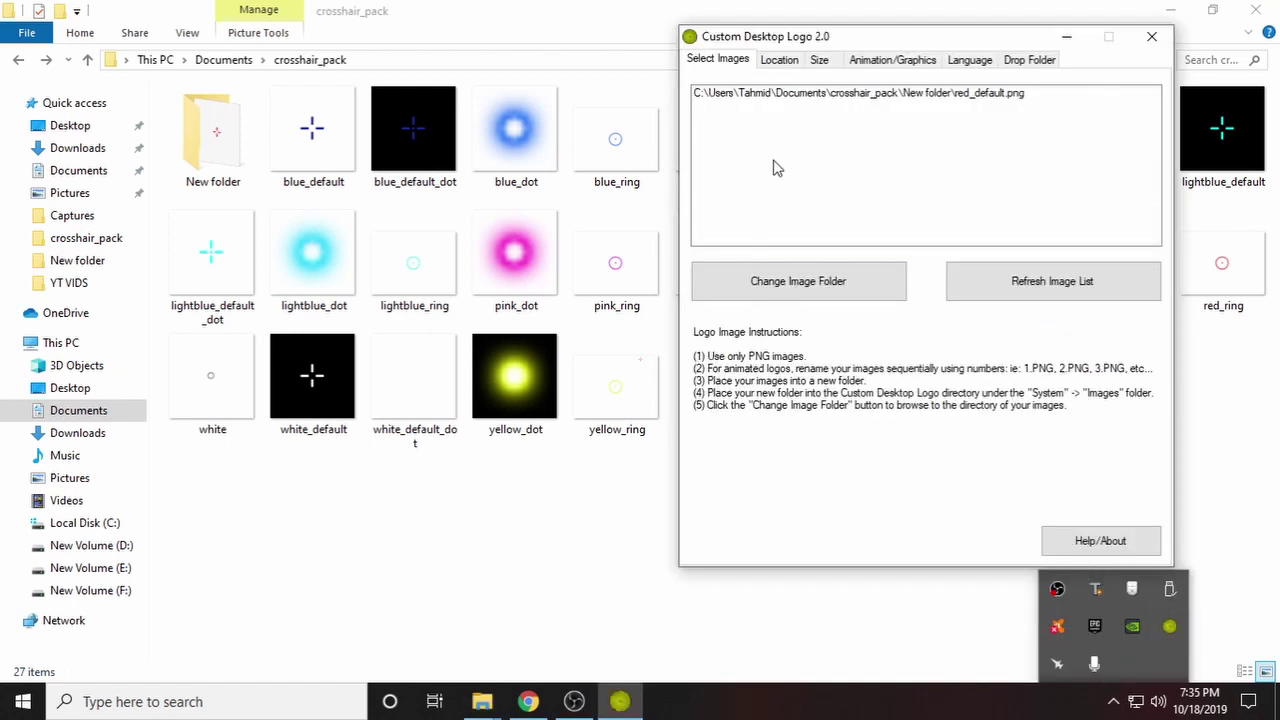
left_click(816, 61)
left_click_drag(735, 120, 858, 121)
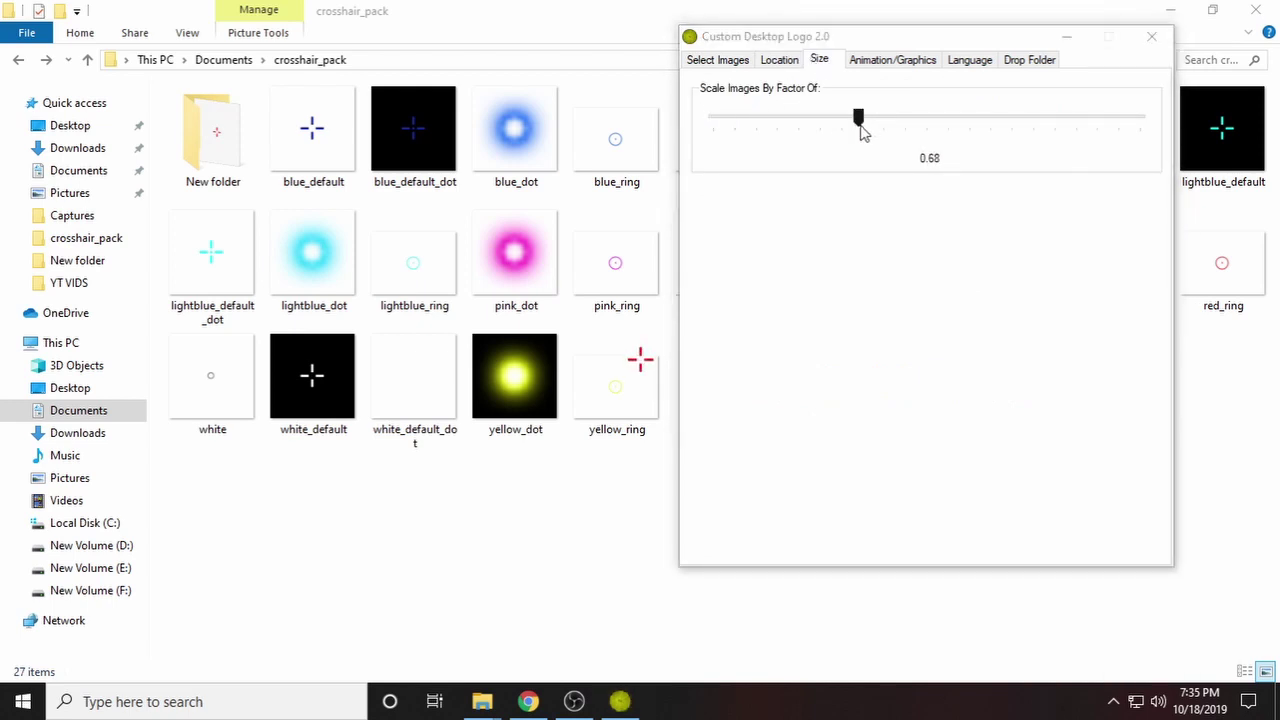
left_click_drag(863, 131, 863, 130)
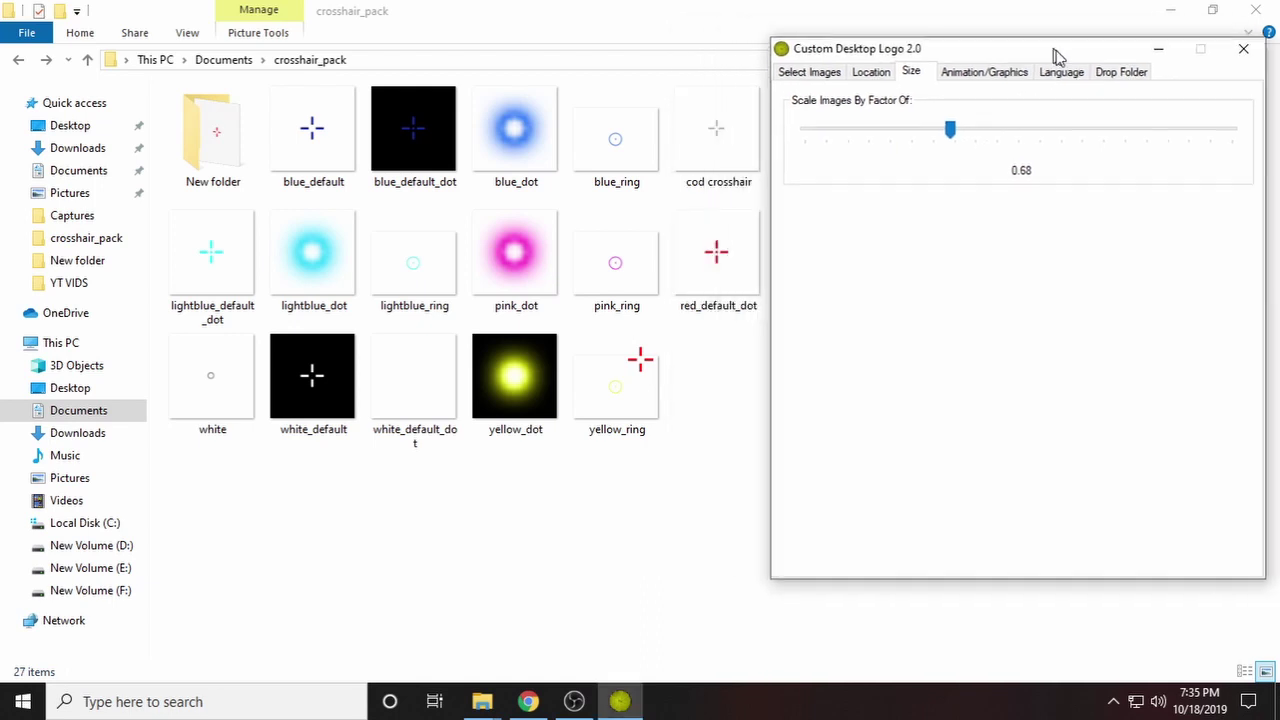